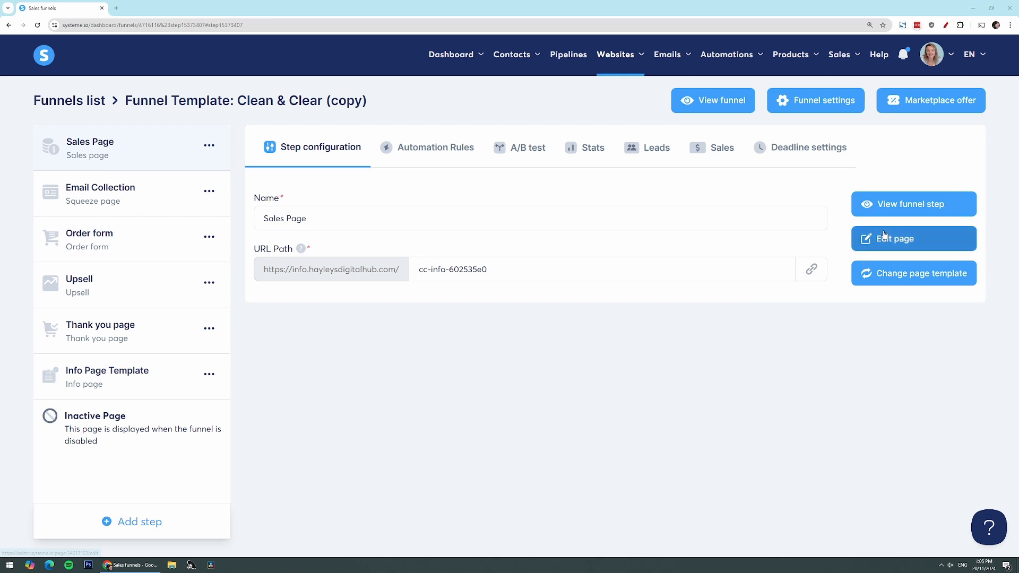
Open the funnel's Sales Page for editing and switch the editor to the mobile view.
left_click(887, 238)
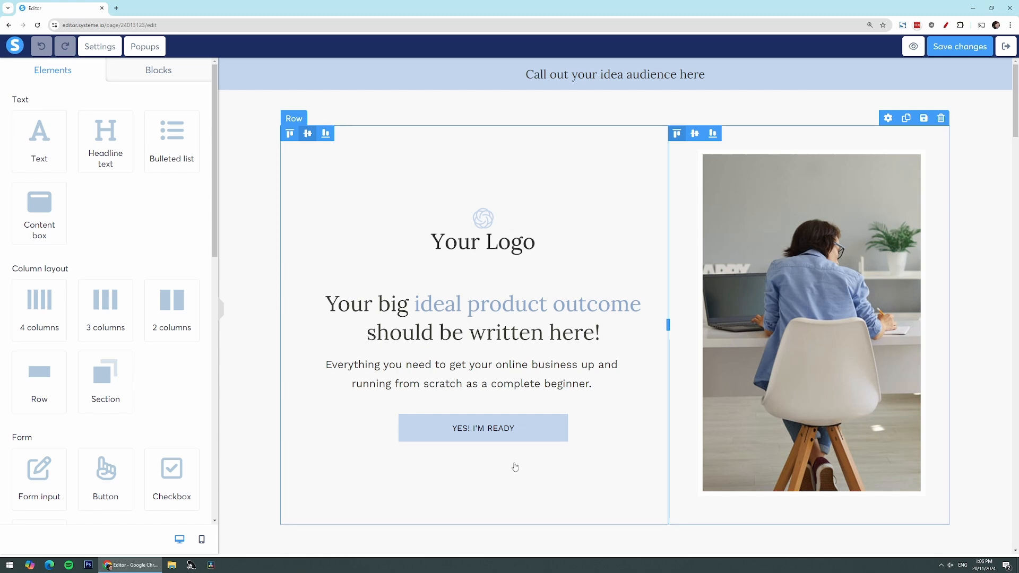
left_click(202, 540)
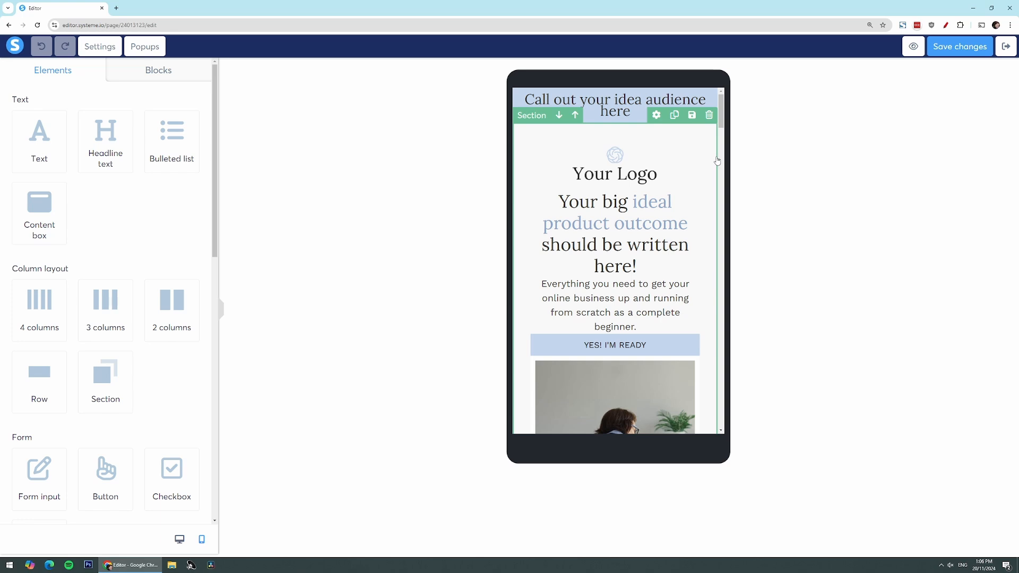
Compare the audience call-out headline's settings between the desktop and mobile views.
left_click(615, 110)
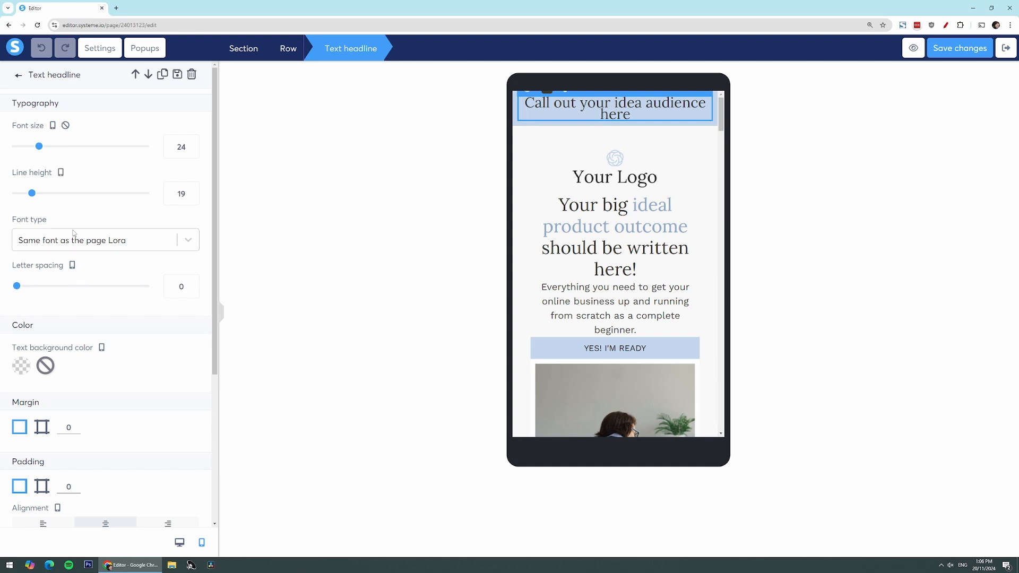
left_click(180, 543)
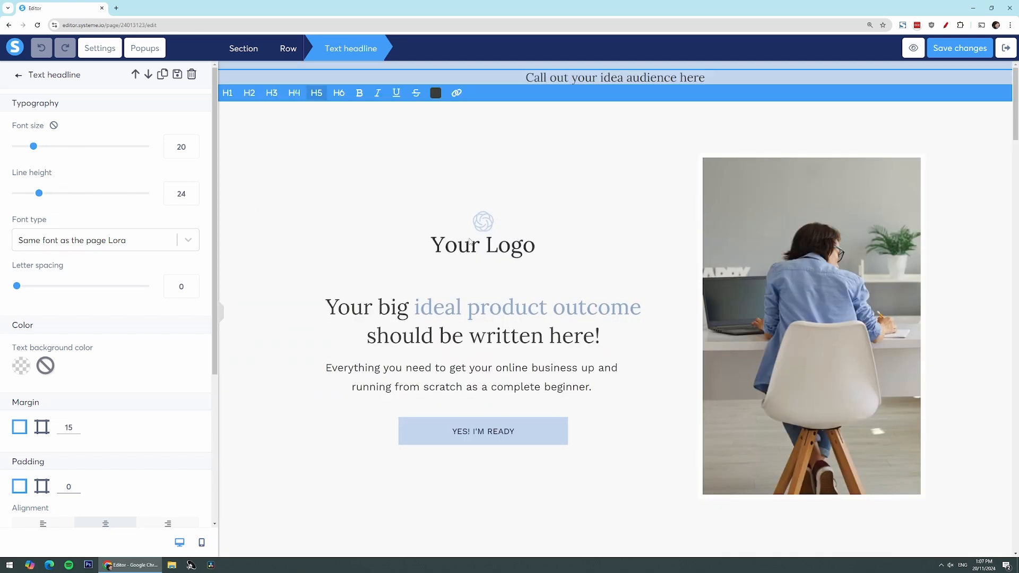
left_click(201, 546)
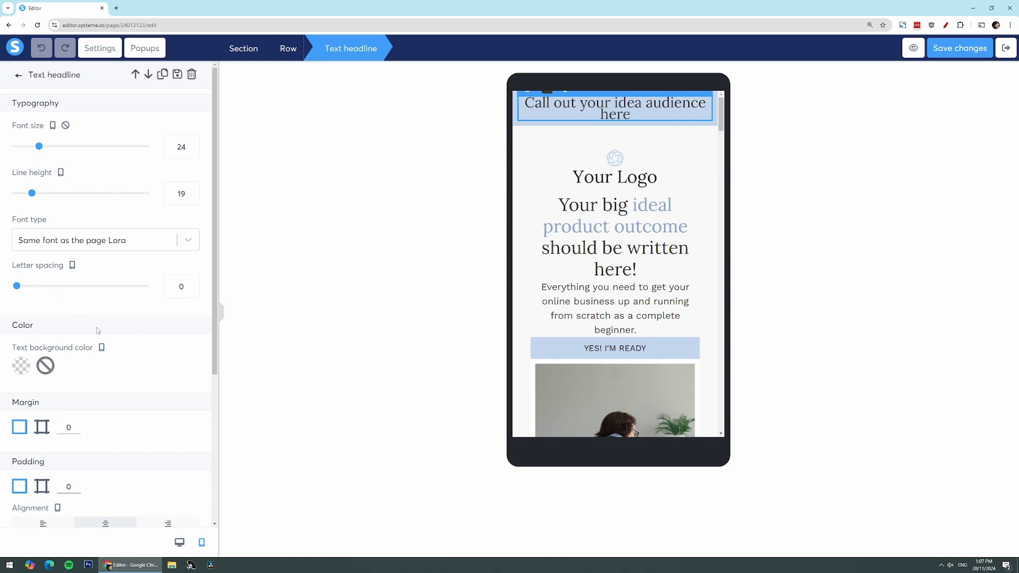
Reduce the audience call-out headline's mobile font size to 16.
left_click(191, 152)
left_click(191, 152)
left_click(191, 151)
left_click(191, 152)
left_click(191, 151)
left_click(191, 151)
left_click(191, 152)
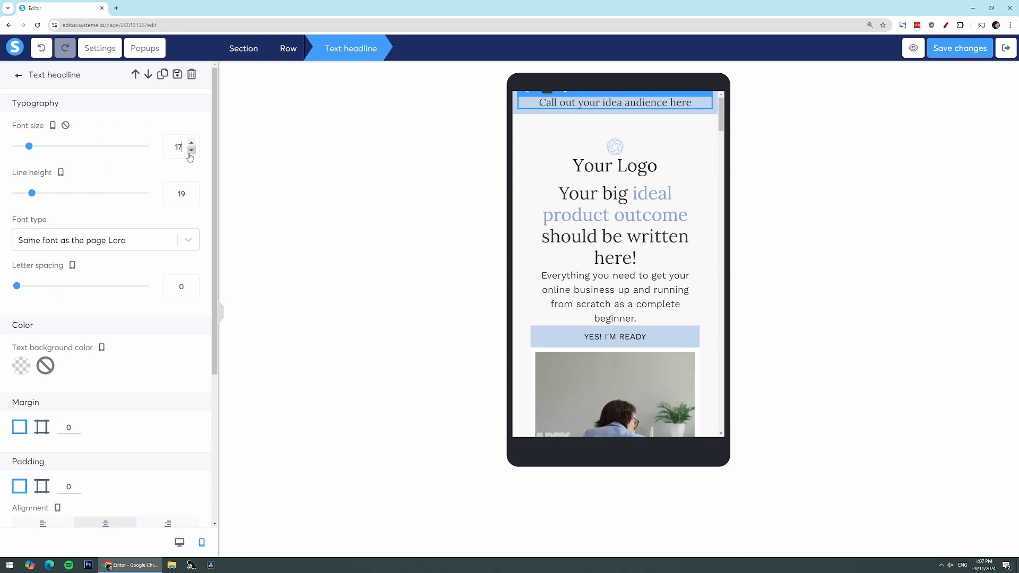
left_click(191, 151)
left_click(562, 134)
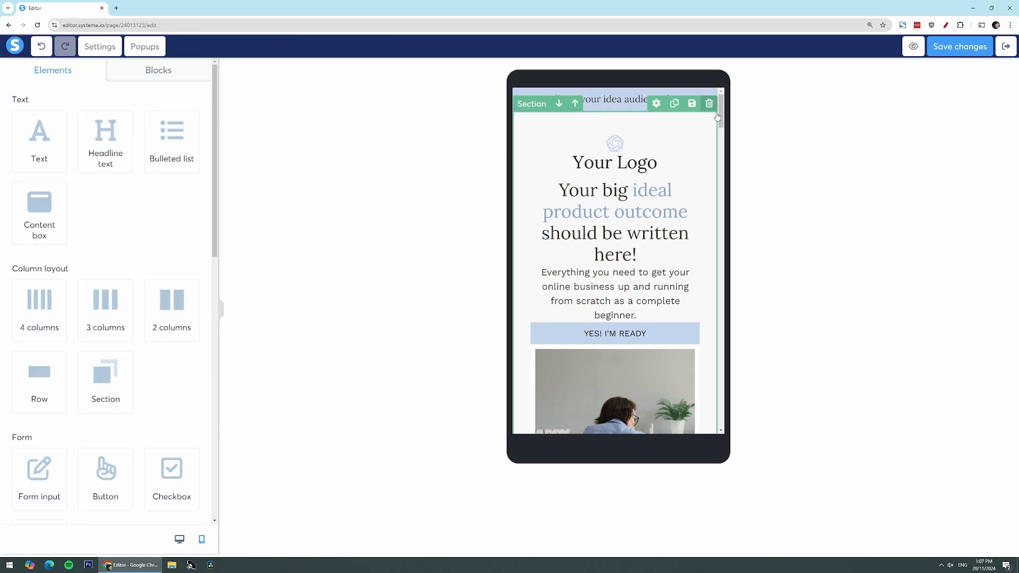
Give the logo image an individual bottom margin of 20 in the mobile view.
left_click(622, 157)
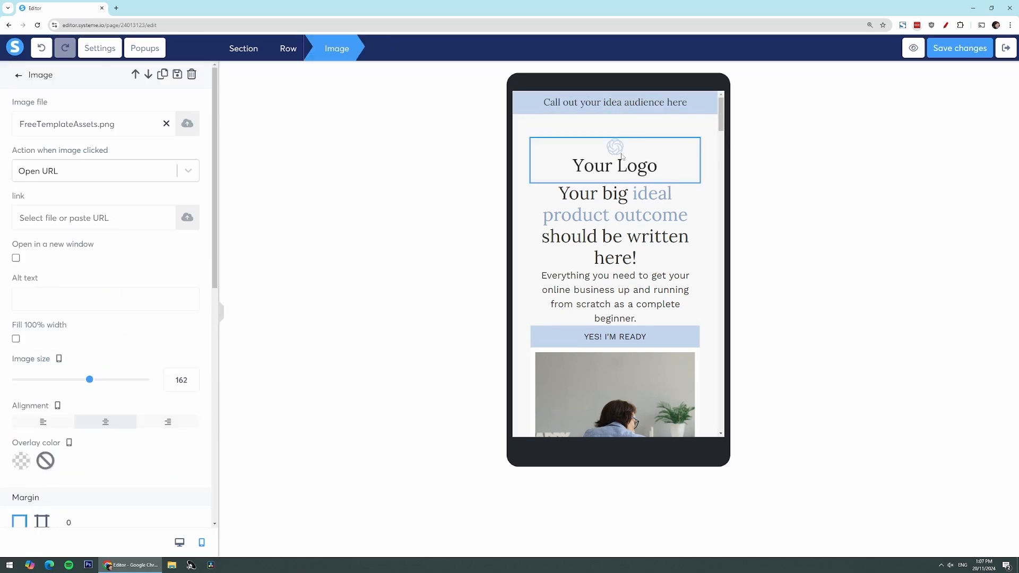
scroll(72, 287, "down", 5)
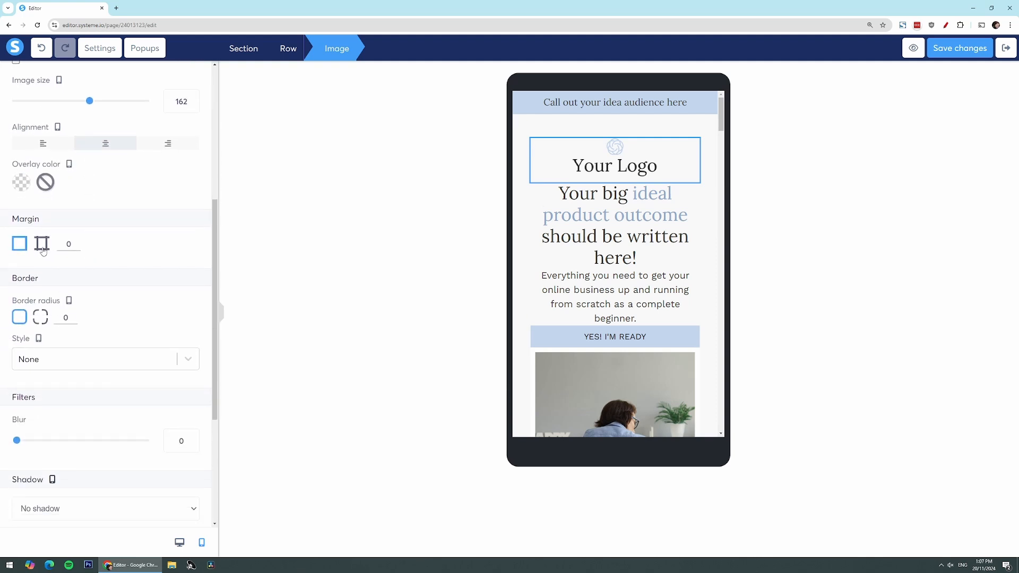
left_click(43, 247)
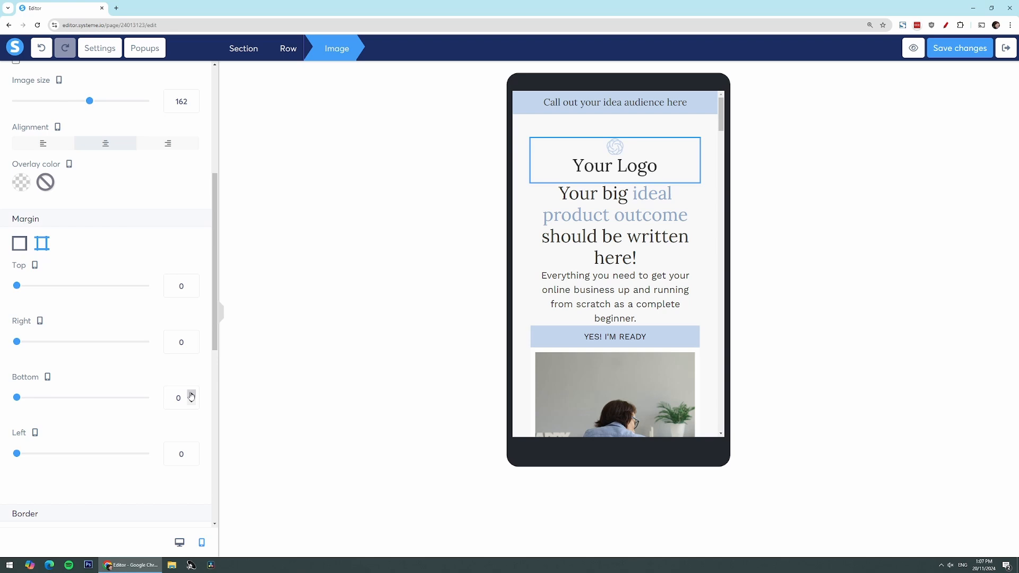
left_click_drag(191, 395, 191, 395)
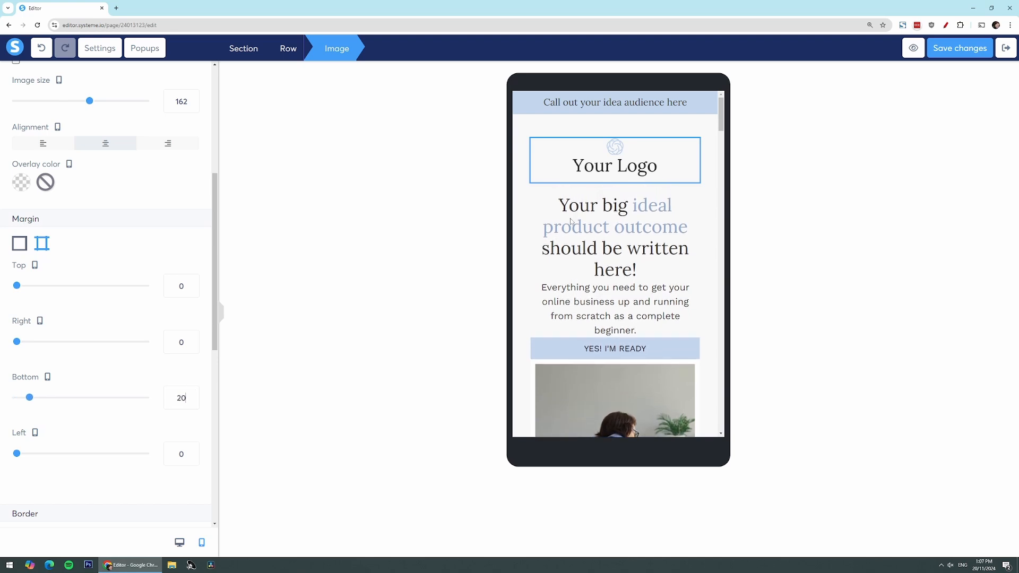
left_click(591, 186)
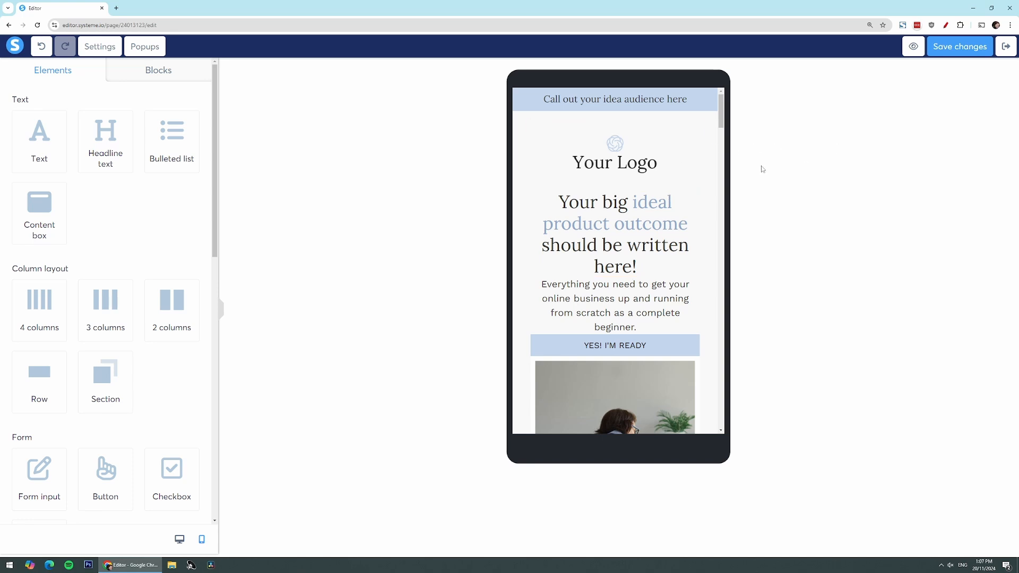
Reduce the mobile font size of the "Your big ideal product outcome" headline to 26.
left_click(619, 218)
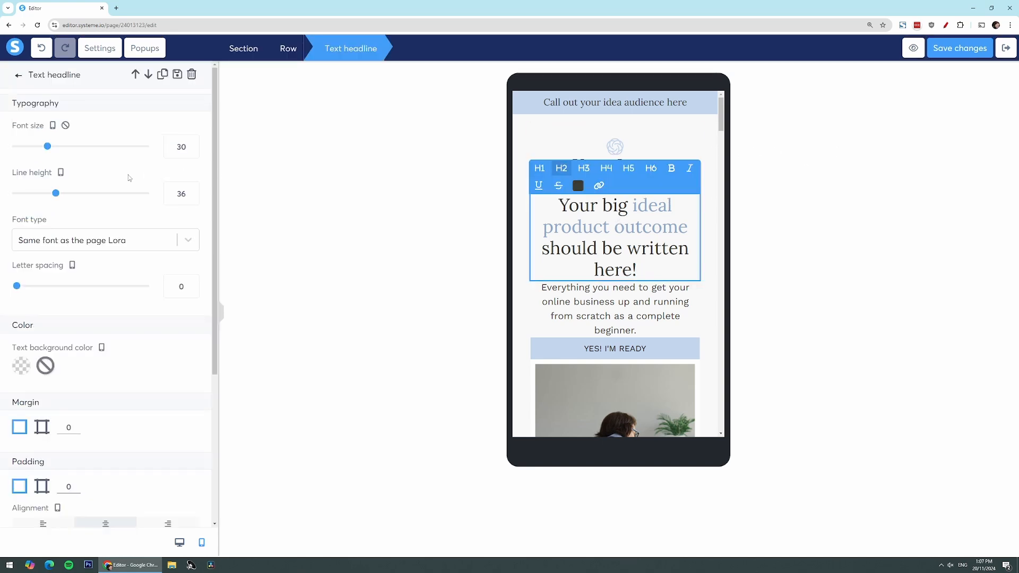
left_click(191, 151)
left_click(191, 152)
left_click(191, 152)
left_click(191, 151)
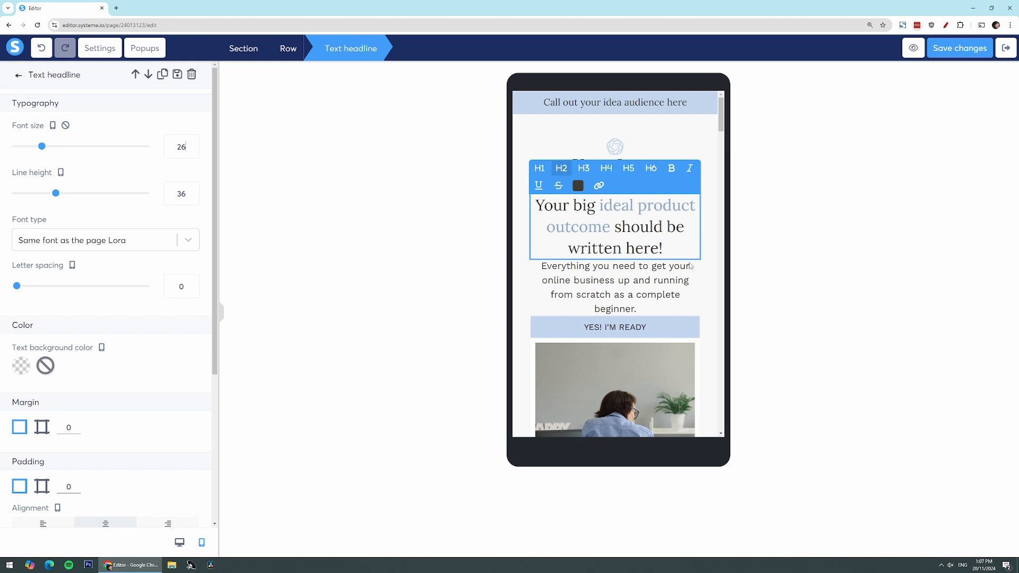
left_click(820, 198)
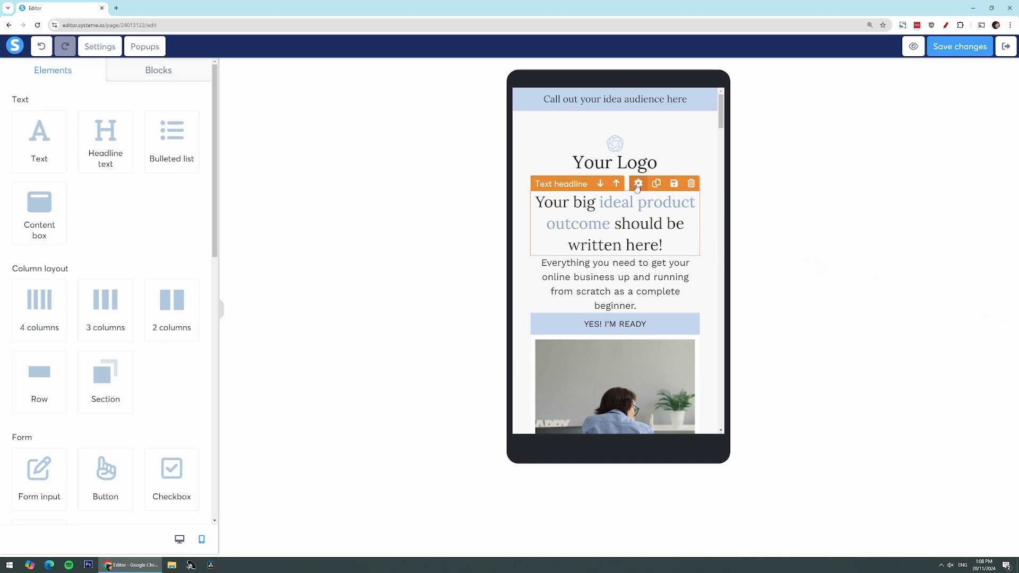
Set the bottom margin of the "Your big ideal product outcome" headline to 20 on mobile.
left_click(615, 212)
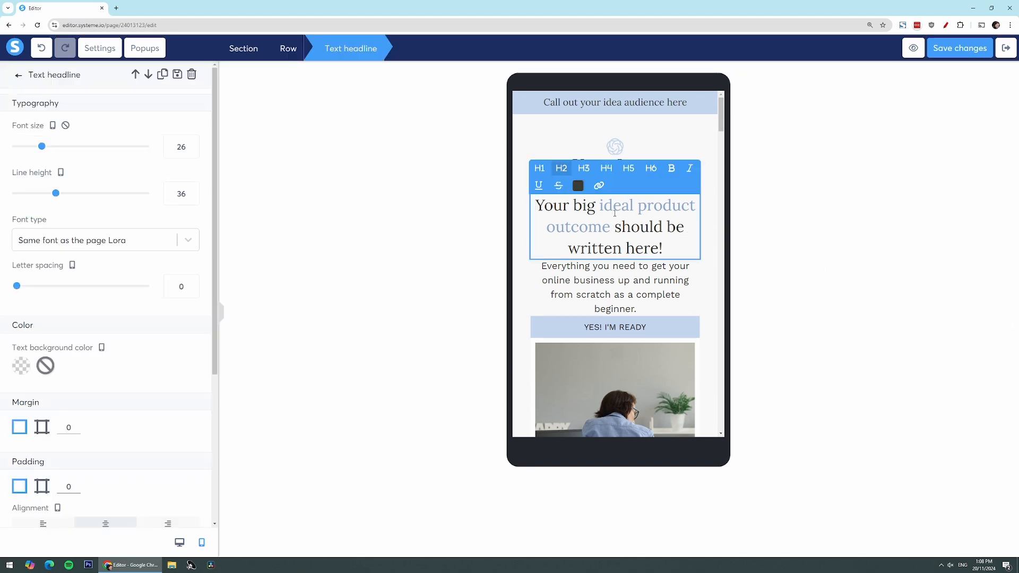
left_click(732, 223)
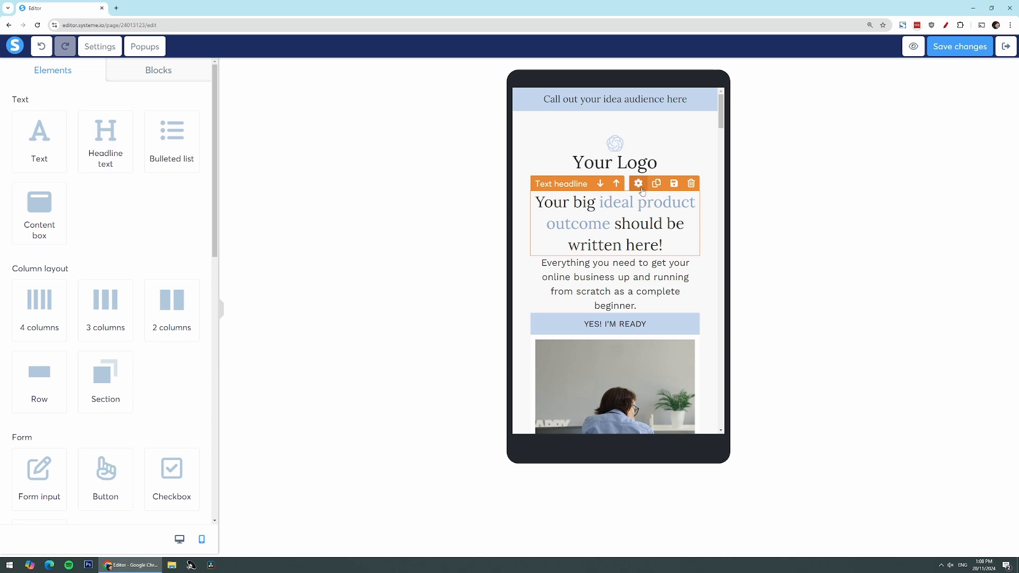
left_click(639, 185)
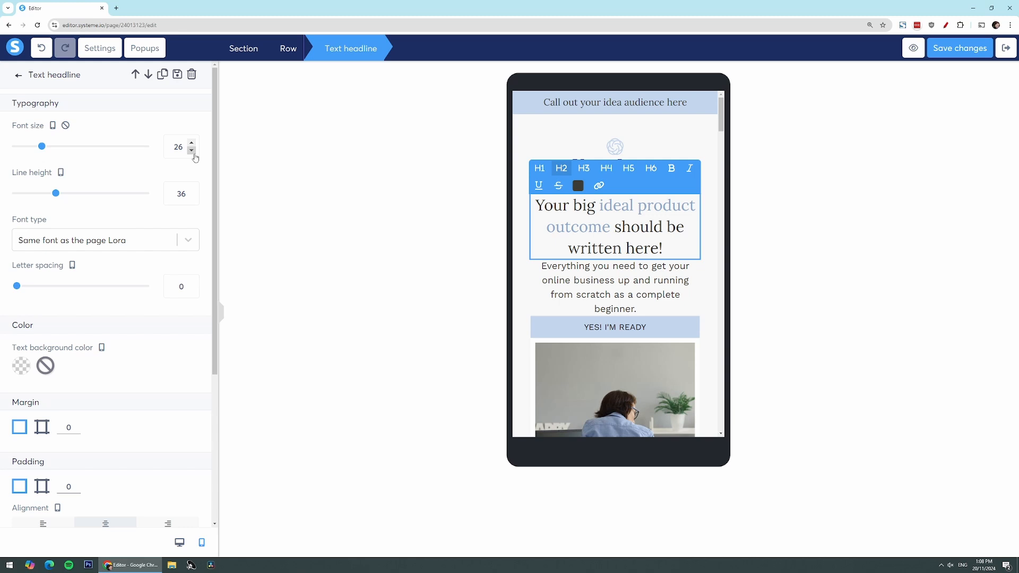
scroll(47, 257, "down", 4)
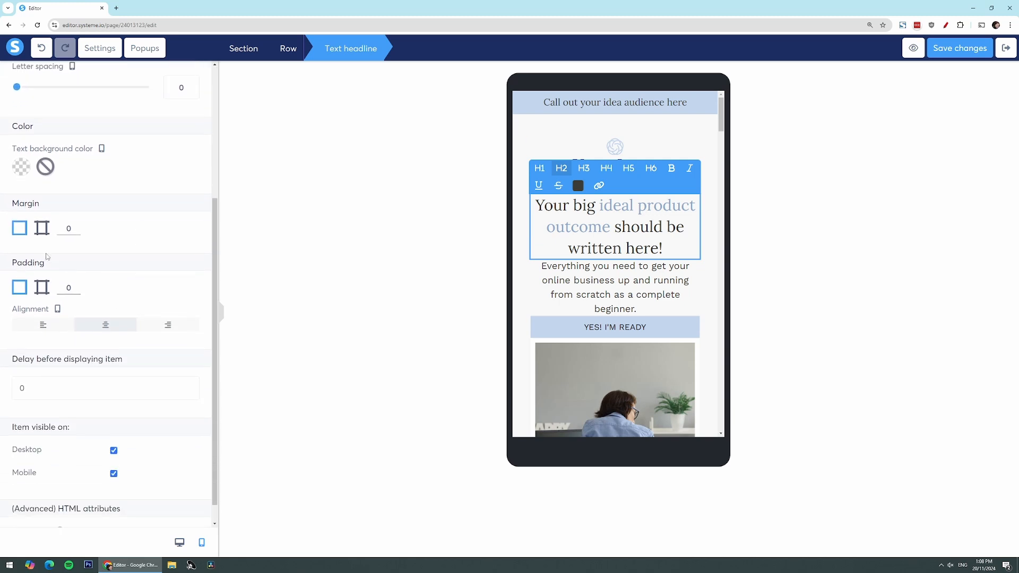
left_click(42, 235)
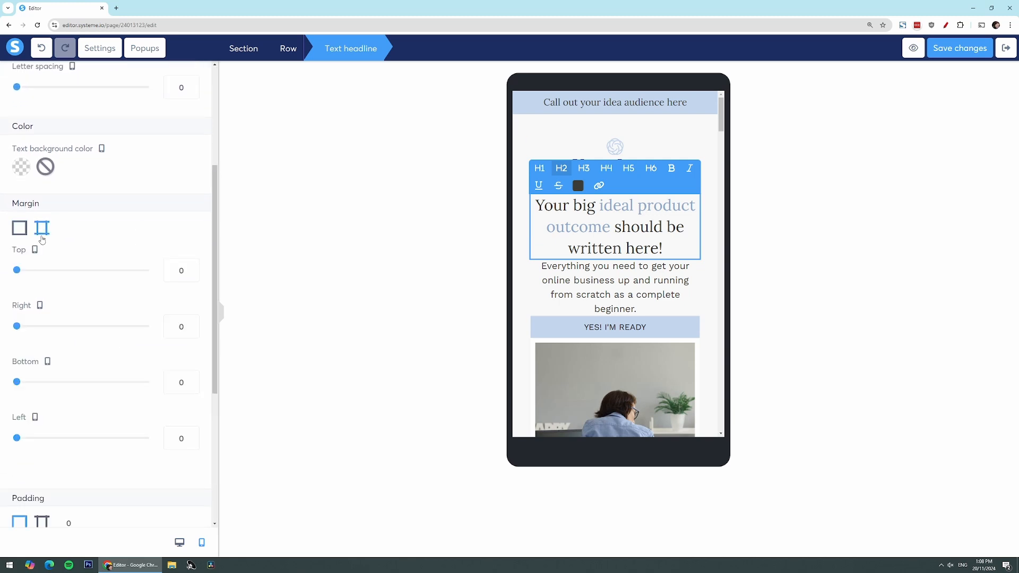
left_click(190, 382)
type("2")
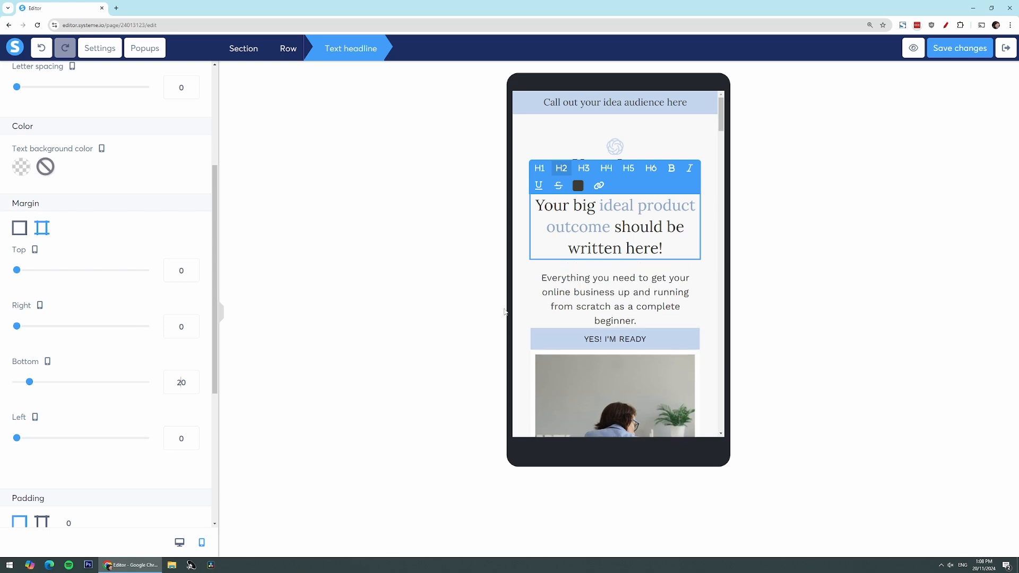
Set the bottom margin of the "Everything you need" paragraph to 20 on mobile.
left_click(573, 288)
left_click(575, 288)
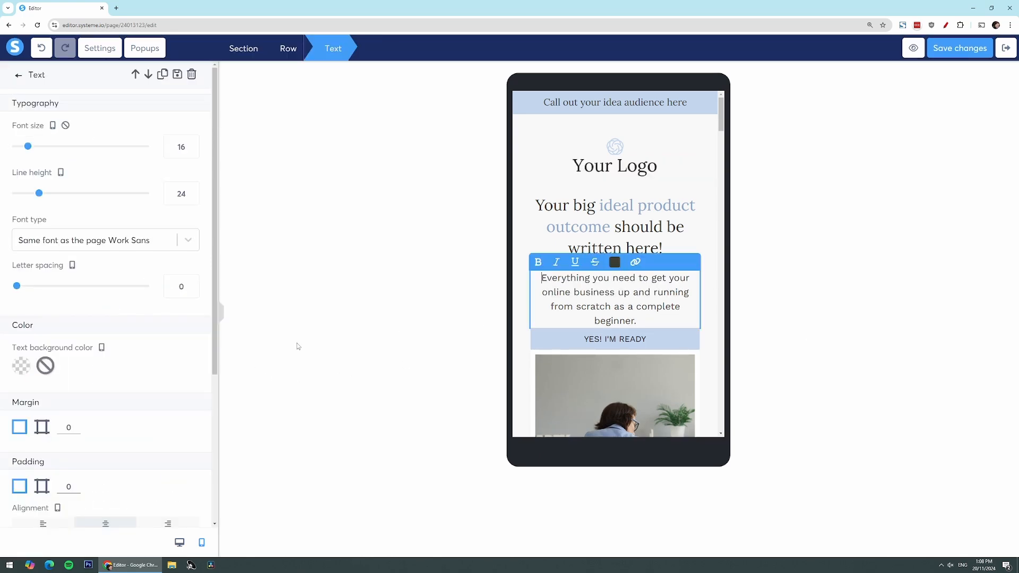
scroll(80, 319, "down", 3)
left_click(38, 313)
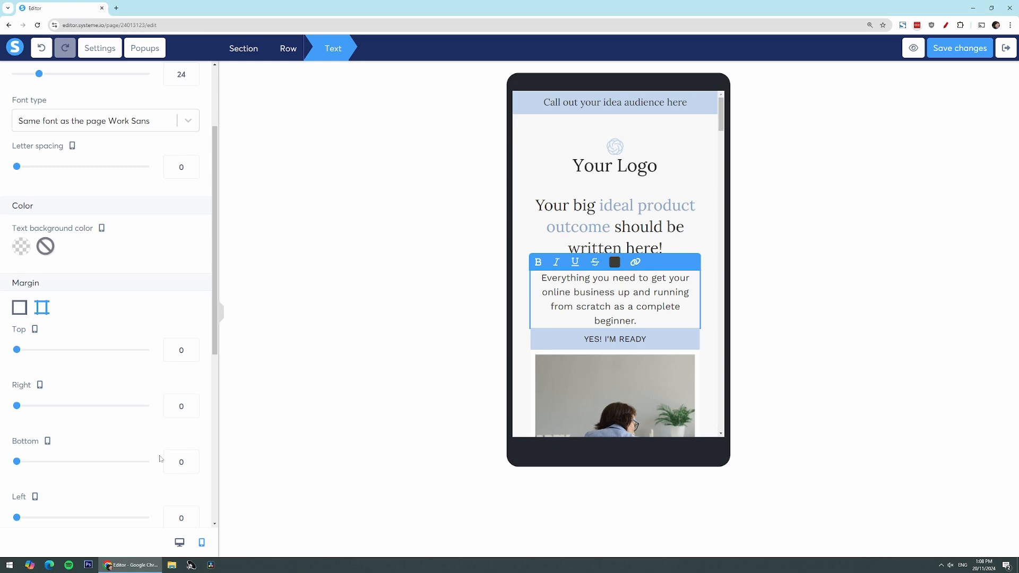
left_click(179, 461)
type("2")
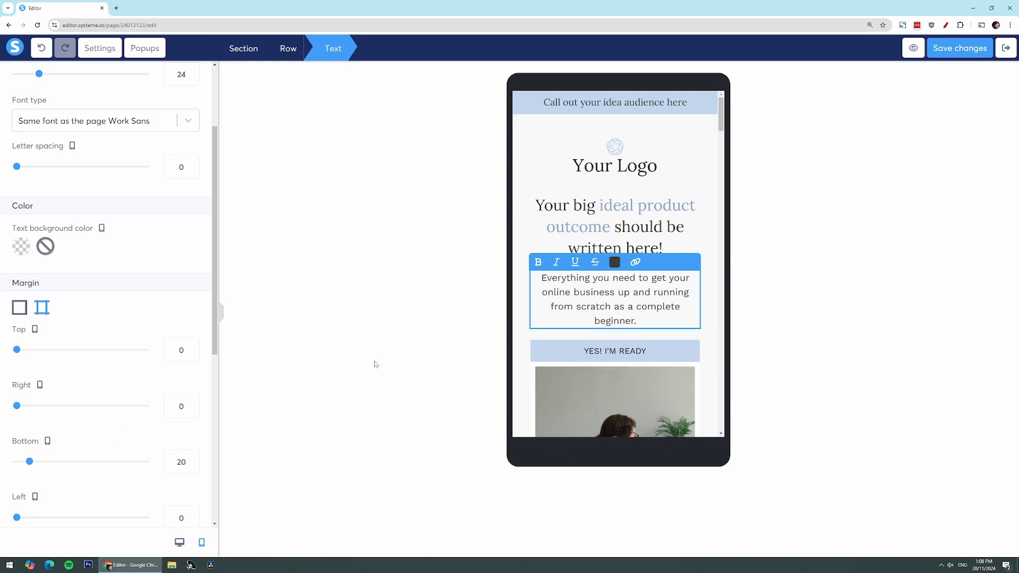
left_click(798, 323)
Set the bottom margin of the "YES! I'M READY" button to 20 on mobile.
scroll(634, 82, "down", 2)
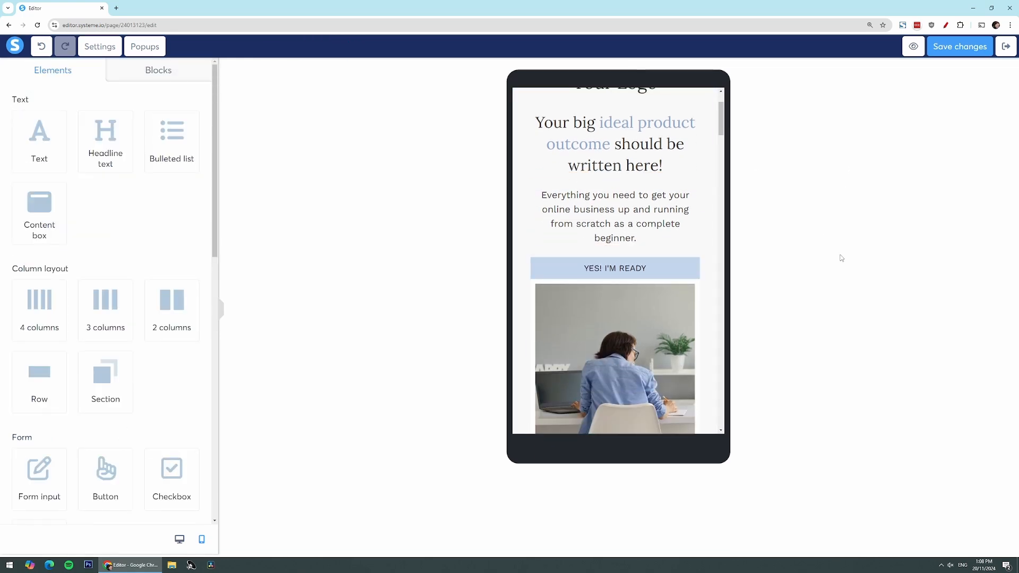
left_click(634, 265)
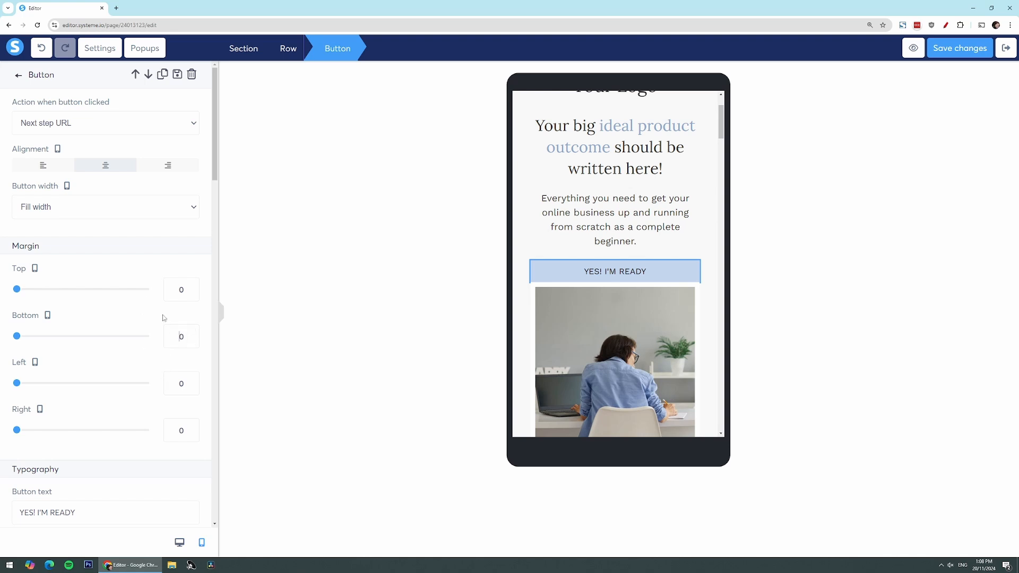
type("2")
left_click(538, 243)
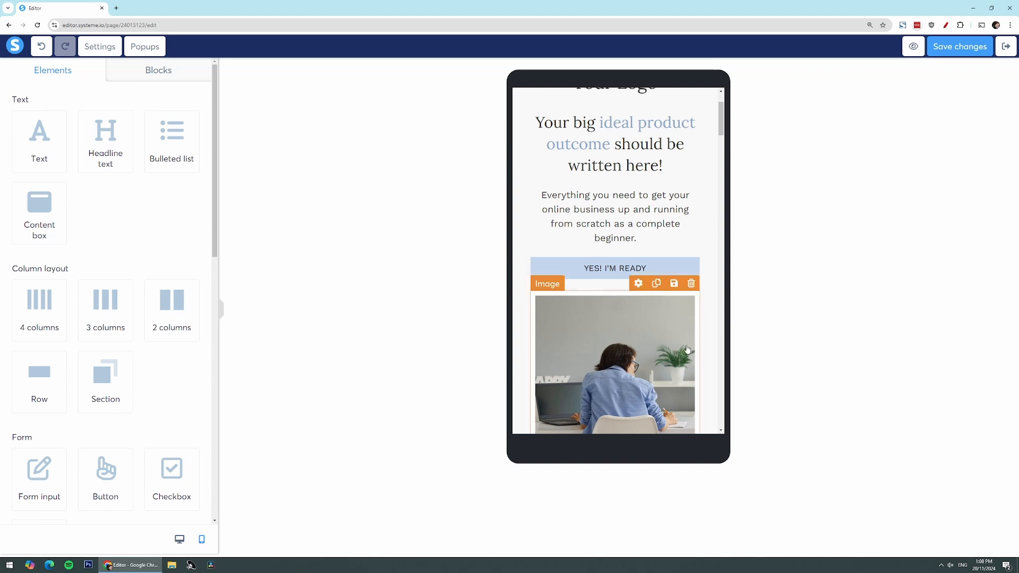
Reduce the mobile image size of the photo below the "YES! I'M READY" button to 200.
scroll(687, 345, "down", 3)
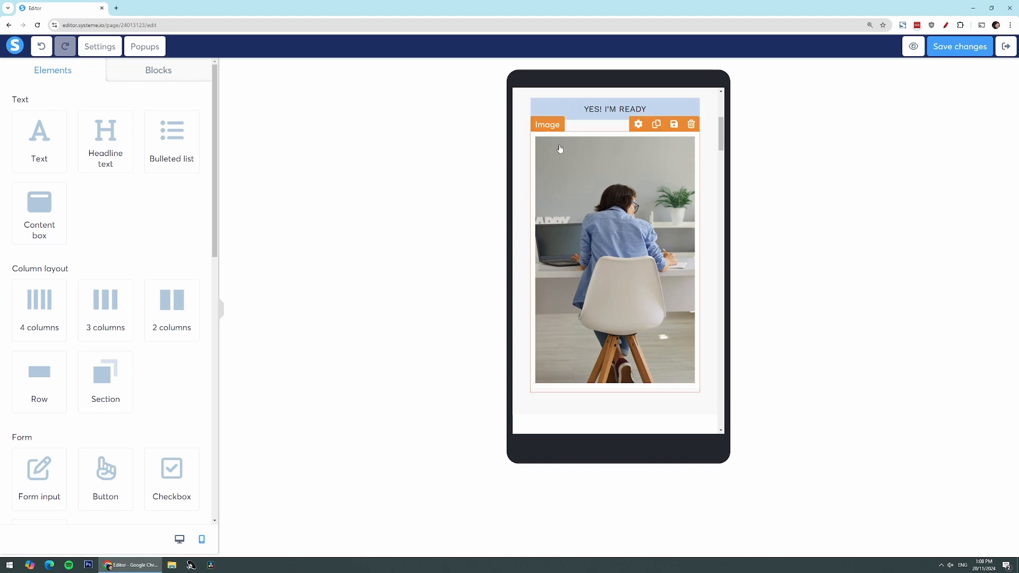
left_click(637, 287)
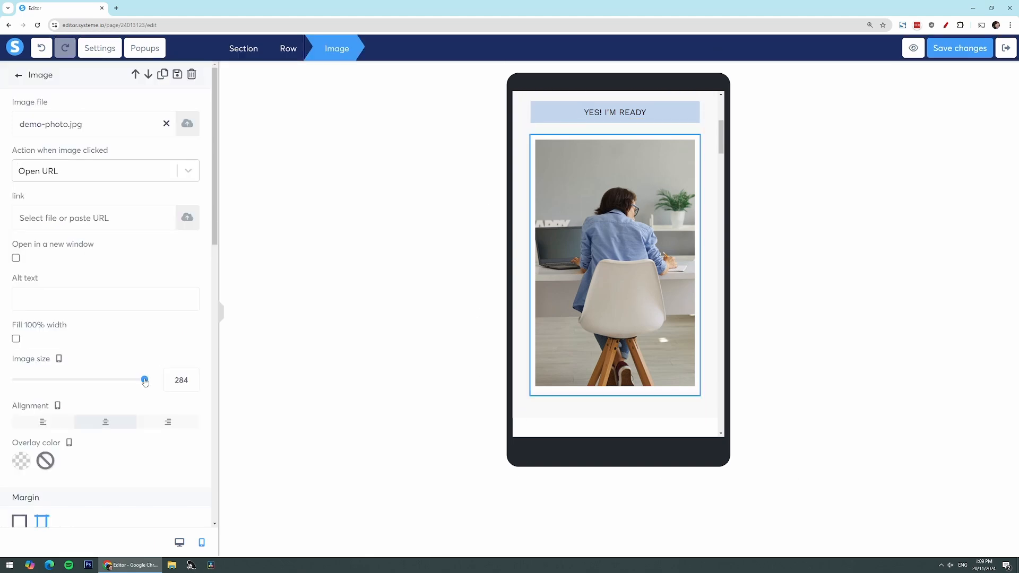
left_click_drag(144, 379, 112, 379)
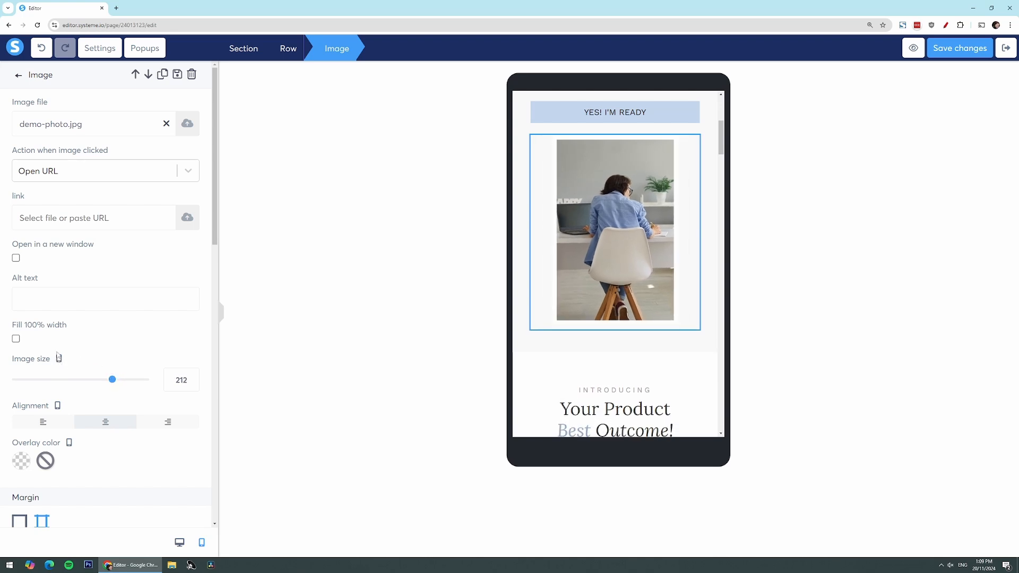
left_click_drag(112, 383, 106, 380)
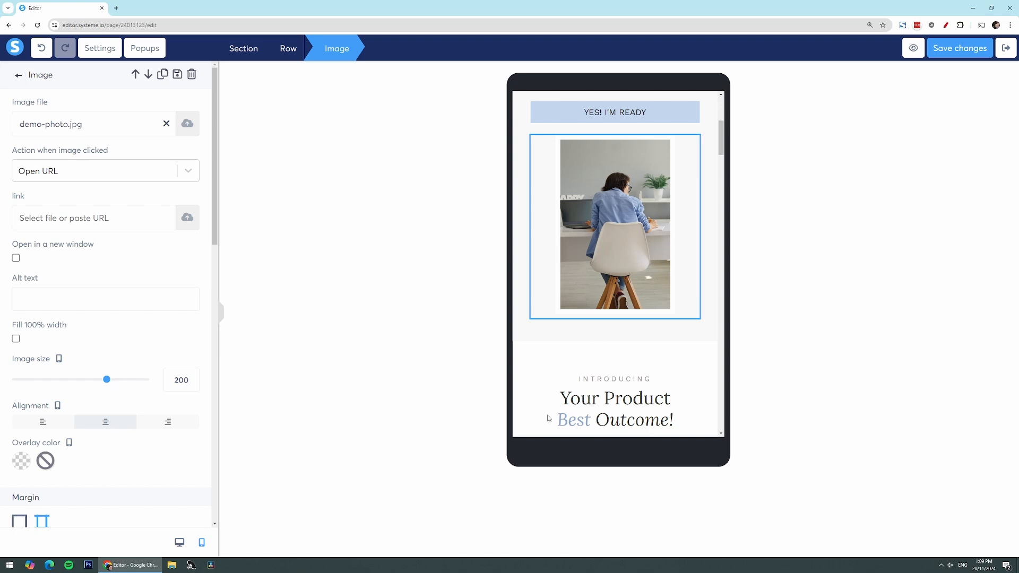
left_click(547, 360)
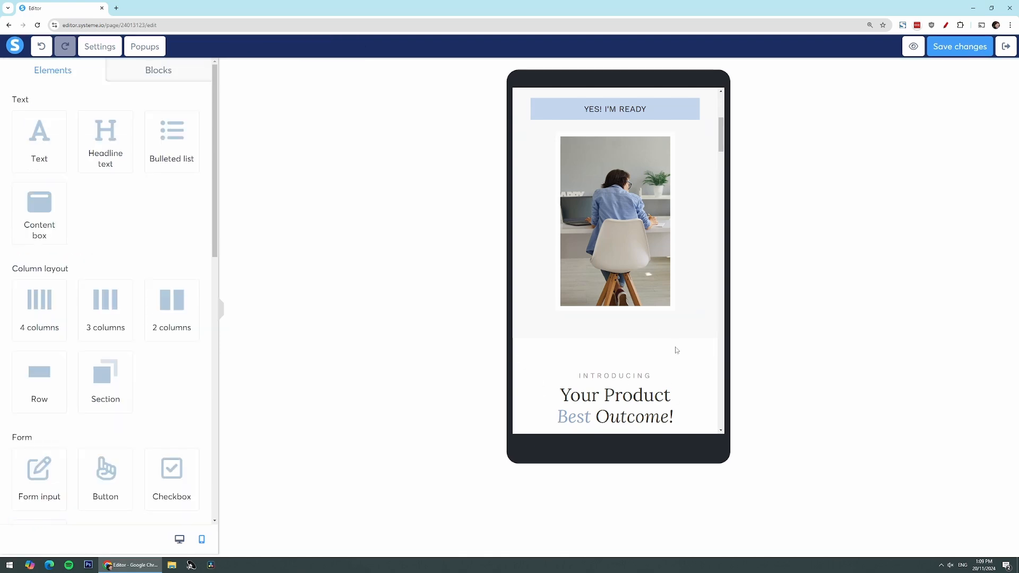
Check the mobile layout of the sections below the photo, down to the "What You Offer" section.
scroll(676, 350, "down", 2)
scroll(676, 350, "down", 1)
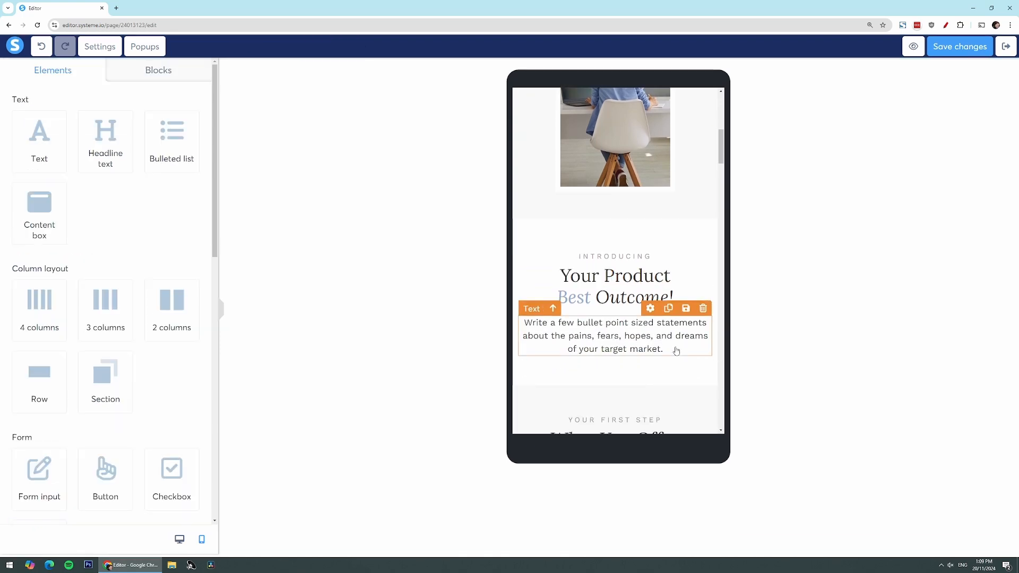
scroll(676, 351, "down", 2)
scroll(677, 350, "down", 6)
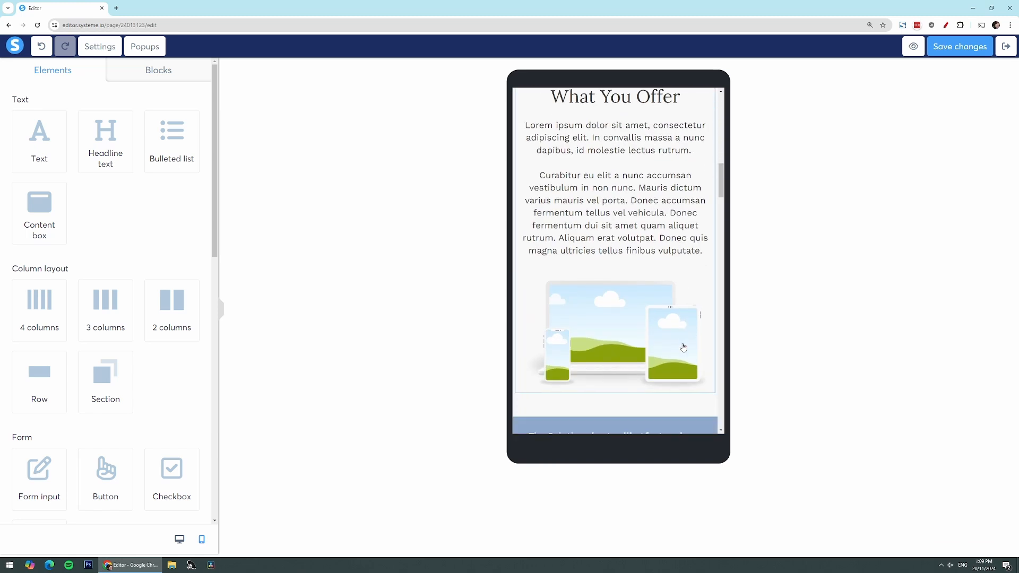
scroll(692, 352, "up", 1)
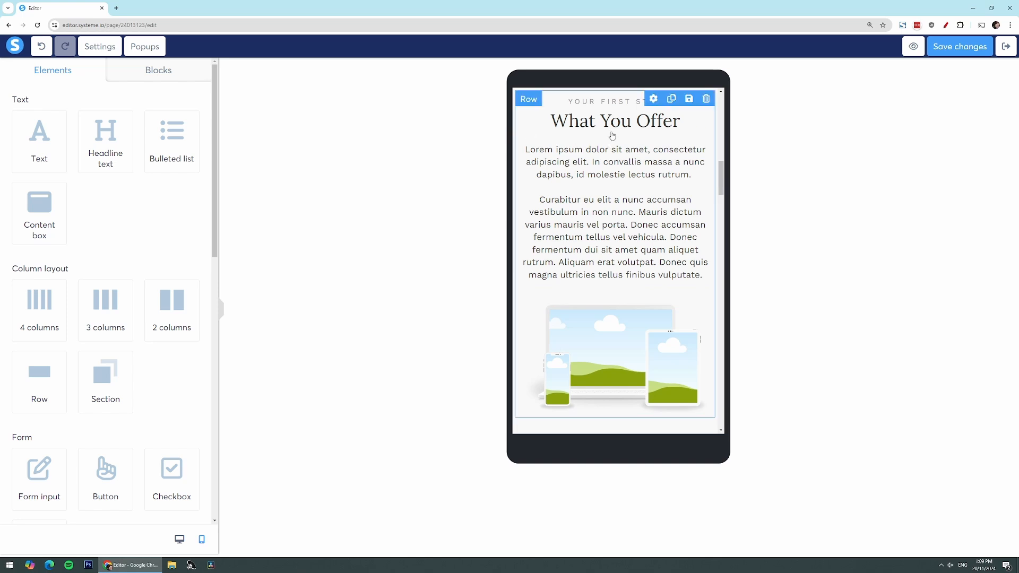
Reverse the column order of the "What You Offer" row on mobile devices so its image comes above the text.
left_click(180, 540)
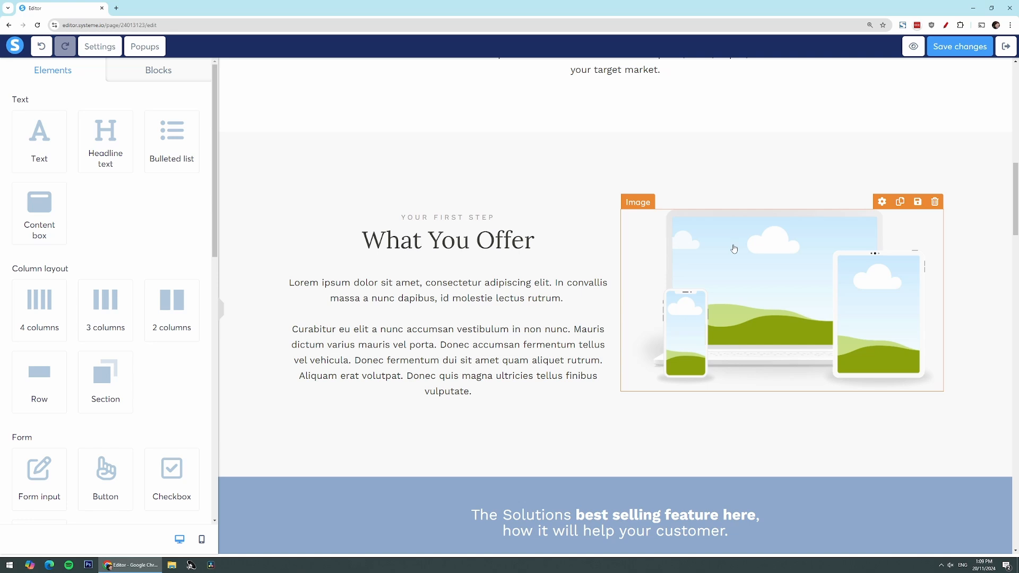
left_click(202, 542)
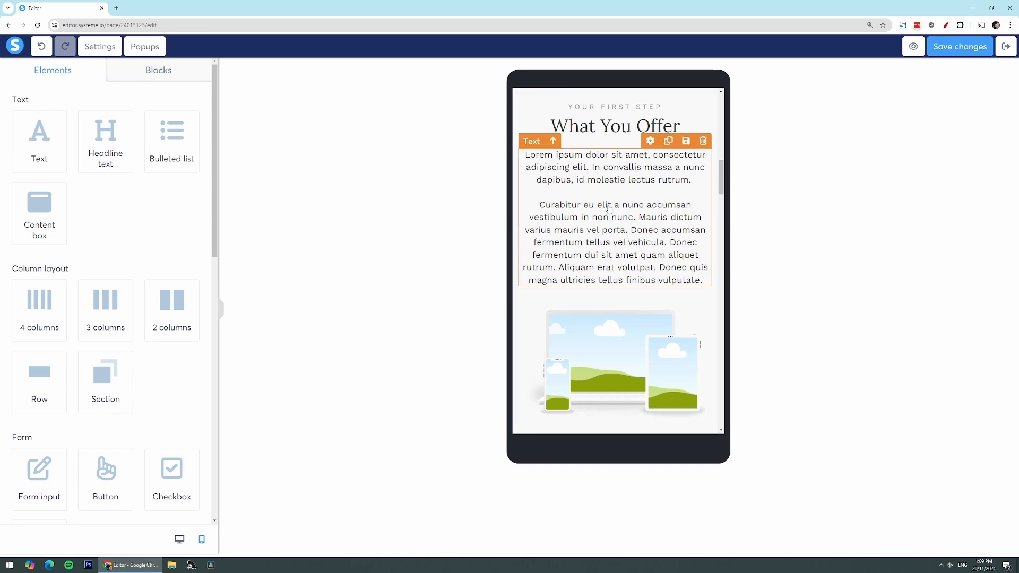
scroll(584, 160, "up", 1)
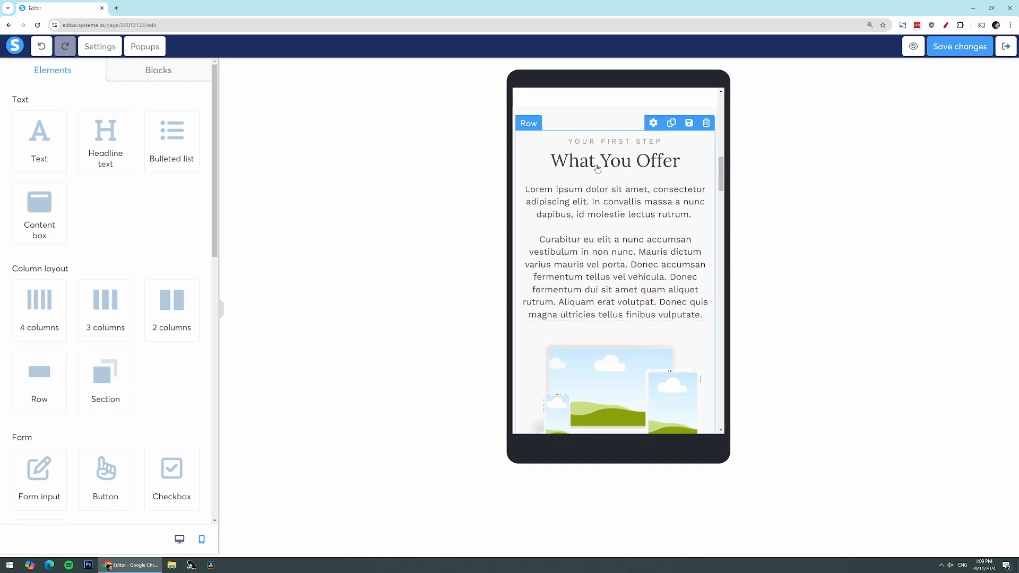
left_click(525, 127)
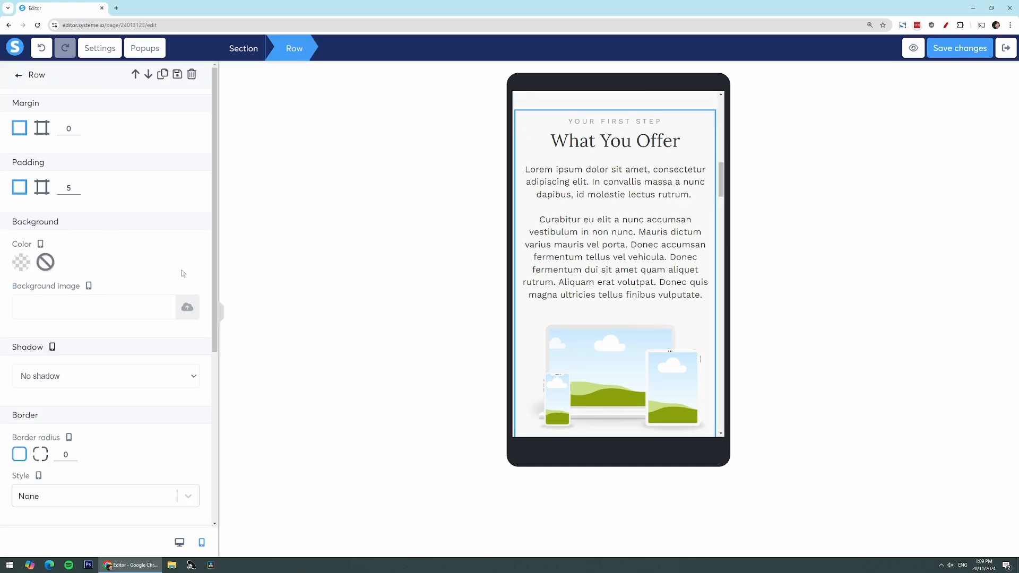
scroll(95, 259, "down", 5)
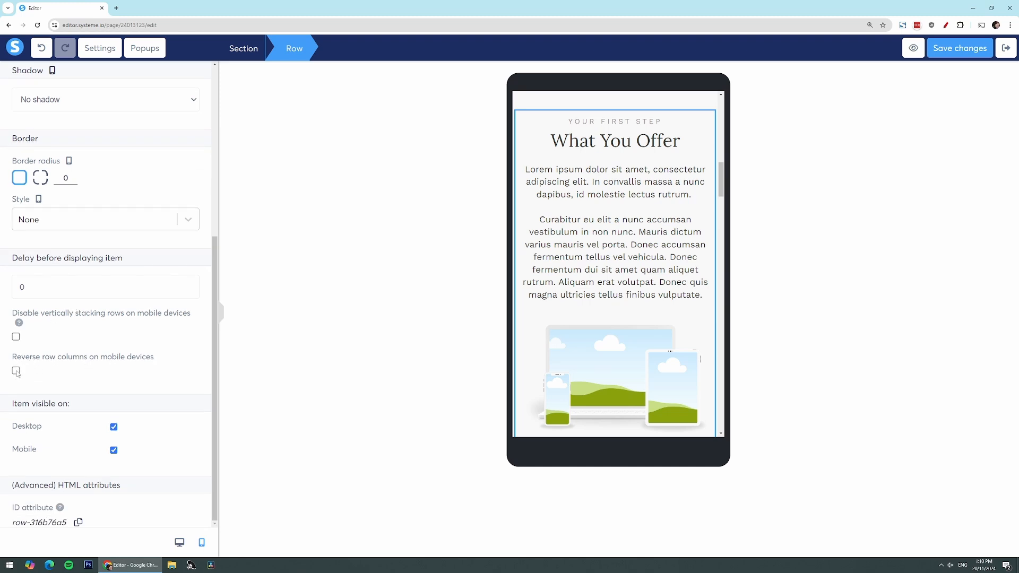
left_click(16, 371)
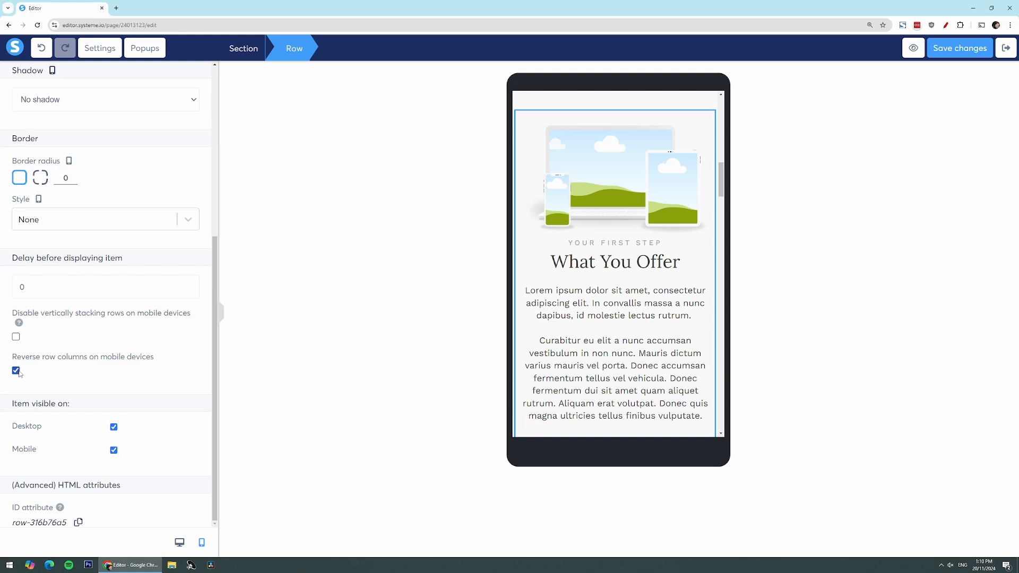
Set the bottom margin of the "What You Offer" image to 20 on mobile and compare the section with the desktop view.
left_click(662, 152)
scroll(659, 143, "up", 3)
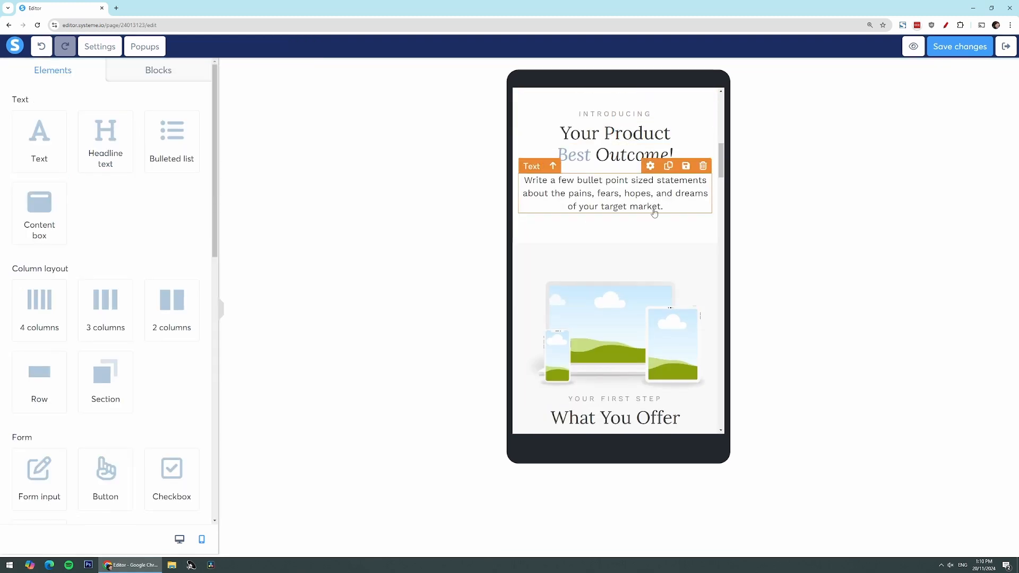
scroll(654, 212, "down", 10)
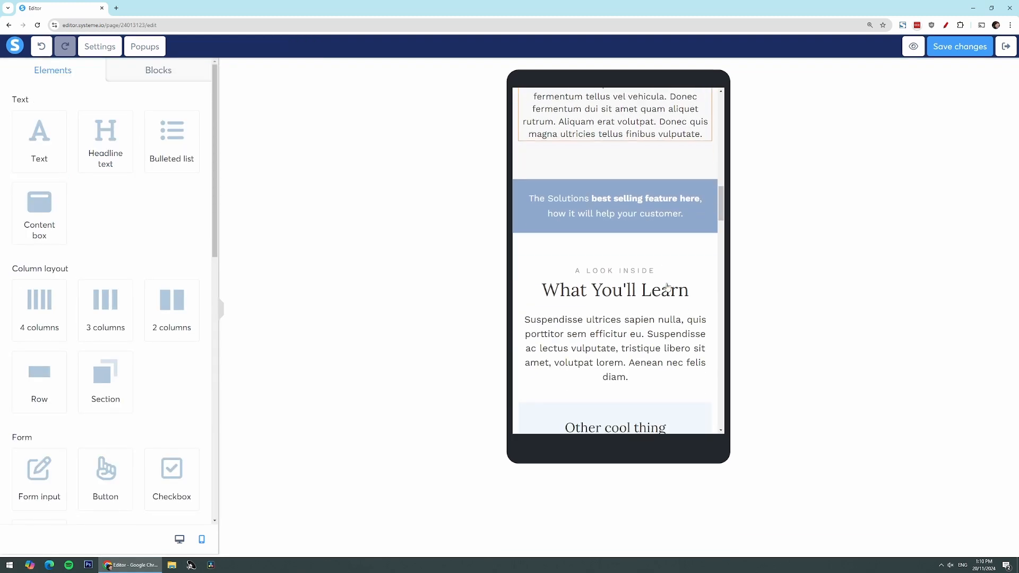
scroll(666, 284, "up", 10)
left_click(662, 279)
scroll(99, 405, "down", 2)
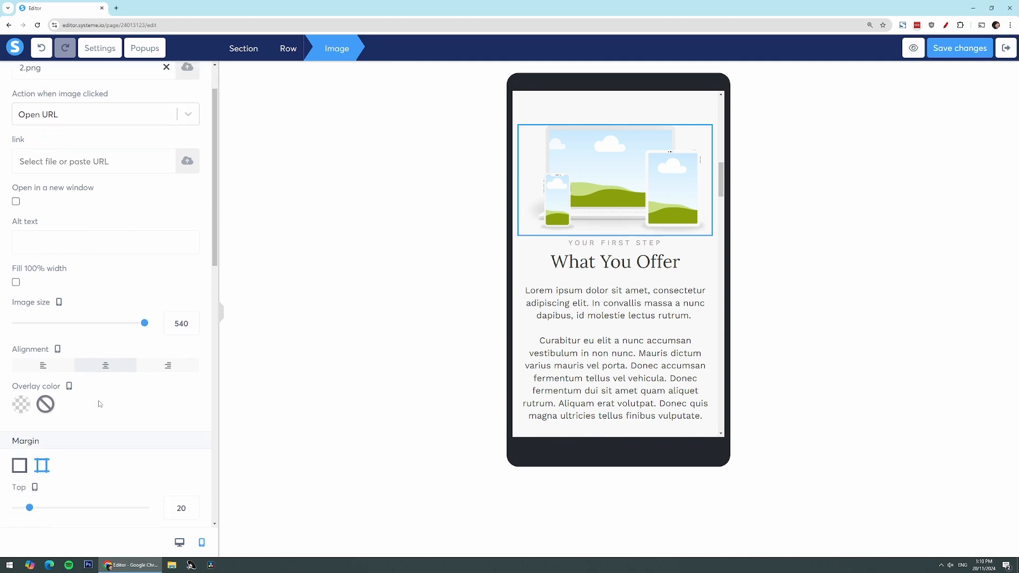
scroll(98, 404, "down", 3)
left_click(182, 437)
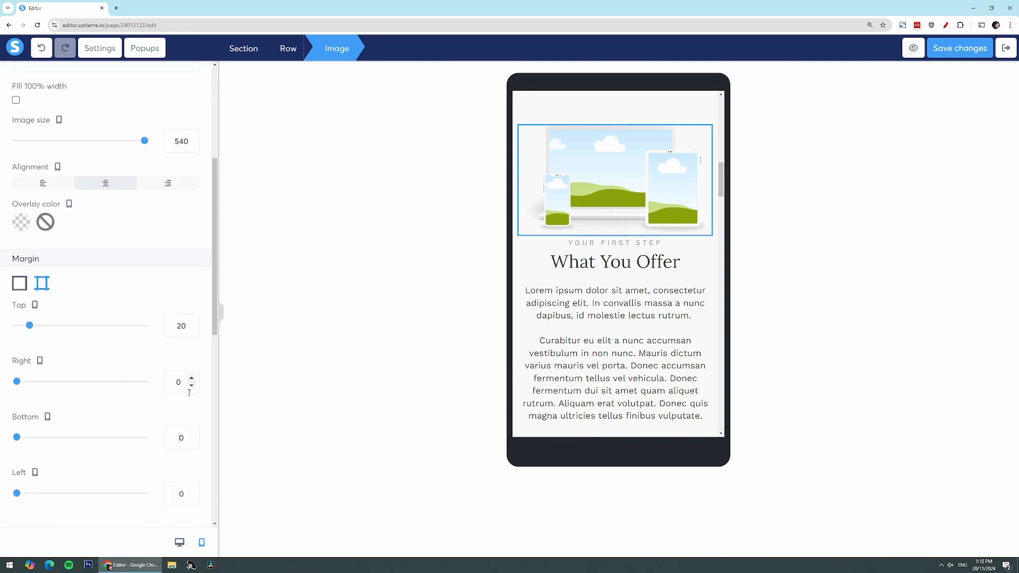
type("2")
left_click(1002, 335)
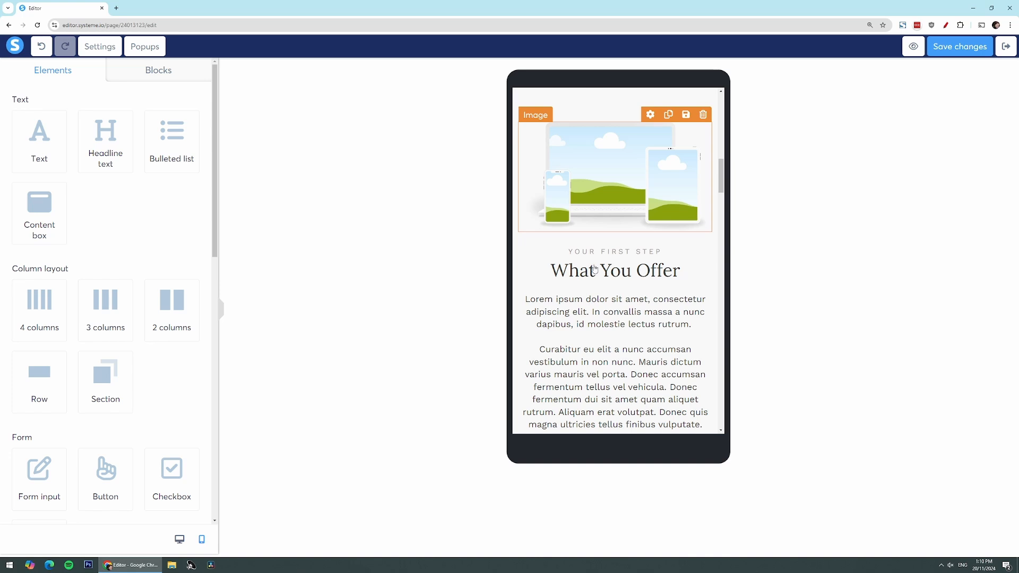
left_click(180, 540)
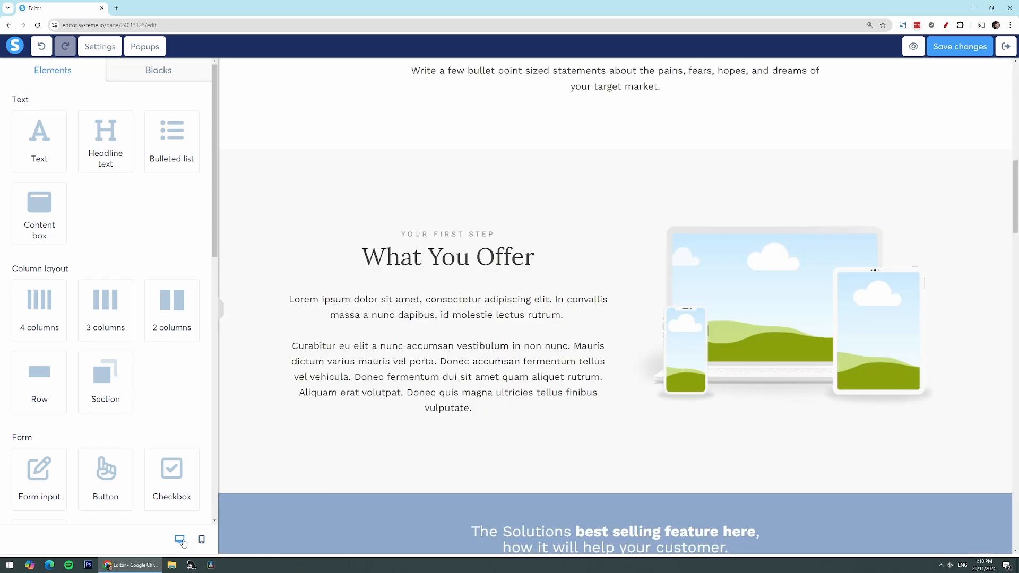
left_click(202, 539)
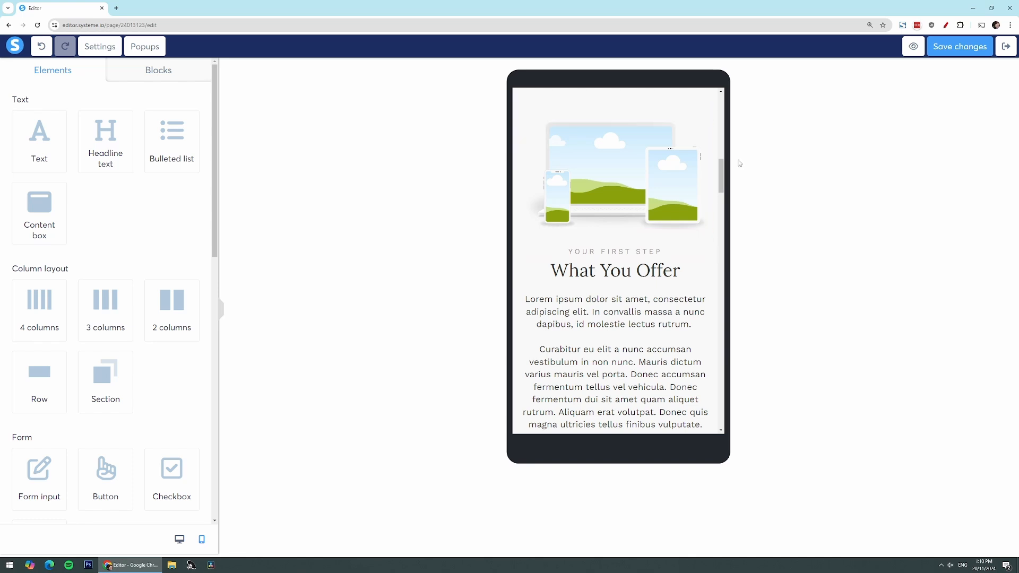
Set the line height of the "About Me" introduction paragraph to 21 on mobile.
left_click_drag(721, 175, 752, 387)
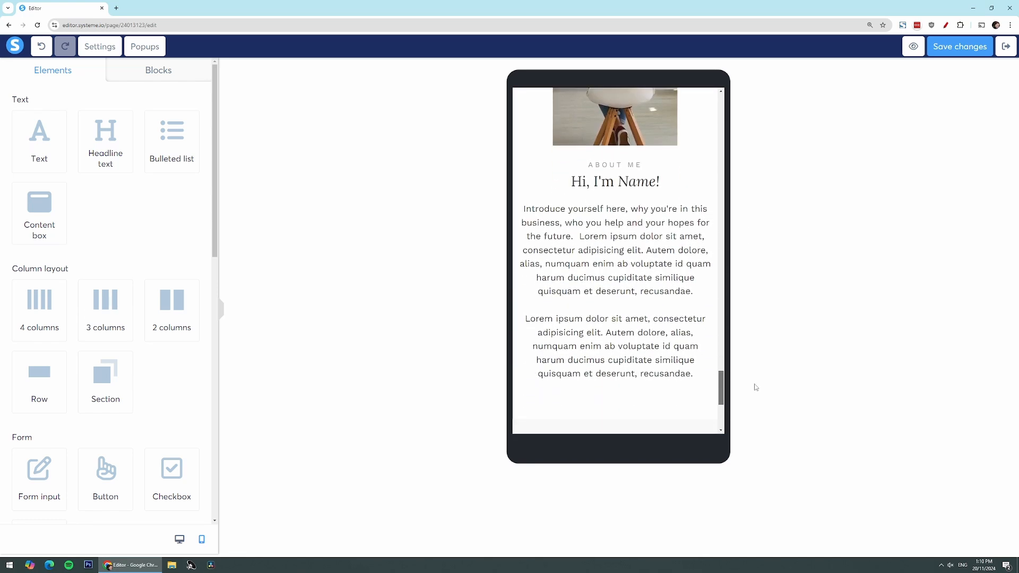
left_click(665, 276)
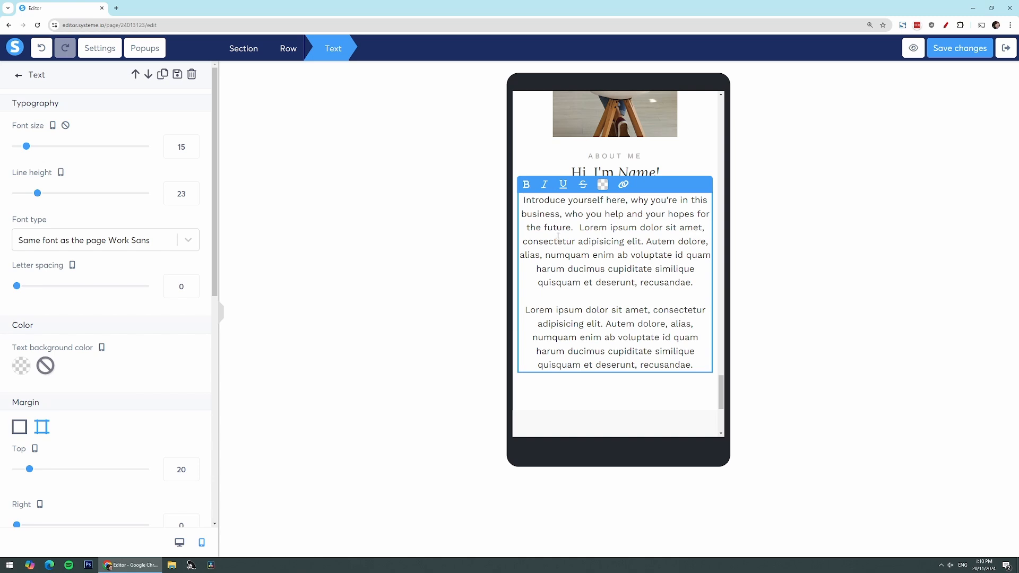
left_click(192, 199)
left_click(192, 199)
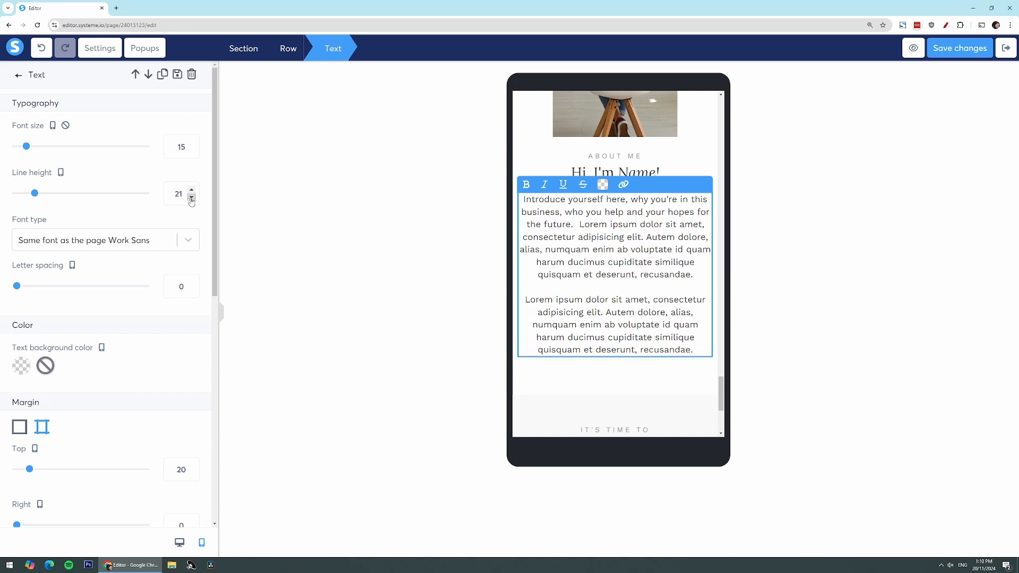
left_click(599, 365)
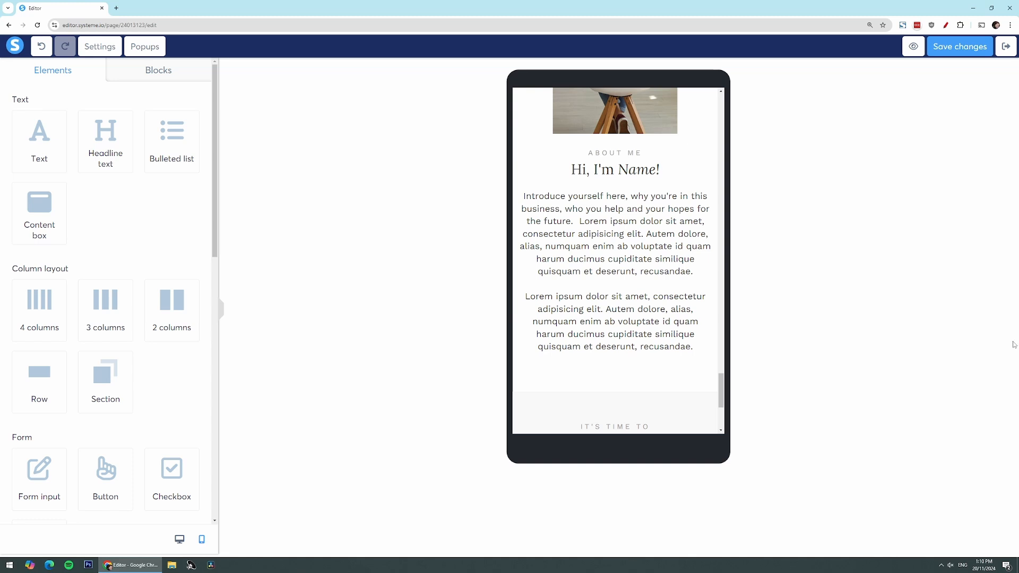
Check the closing section of the mobile page and save the page changes.
scroll(636, 323, "down", 3)
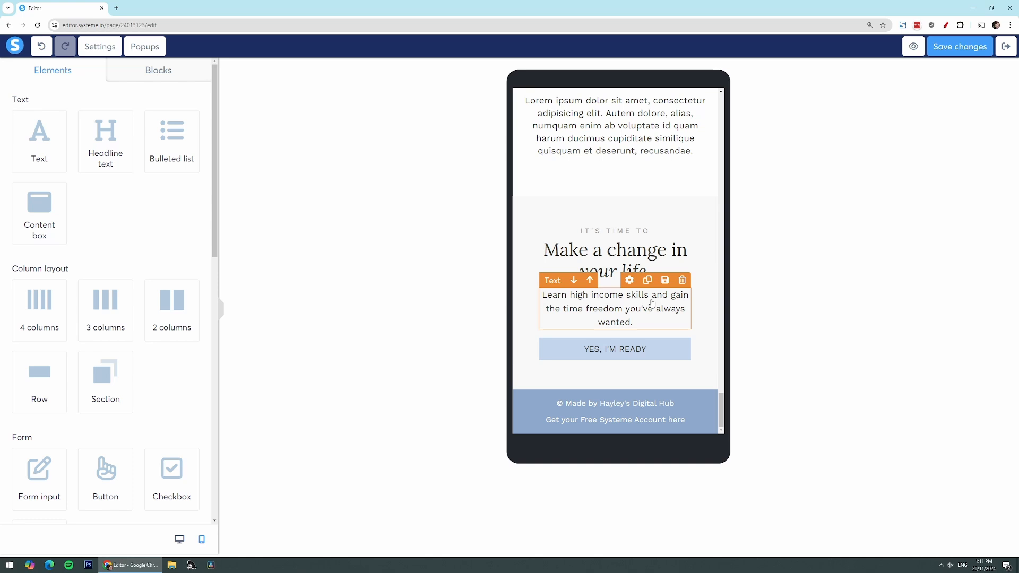
left_click_drag(720, 411, 723, 118)
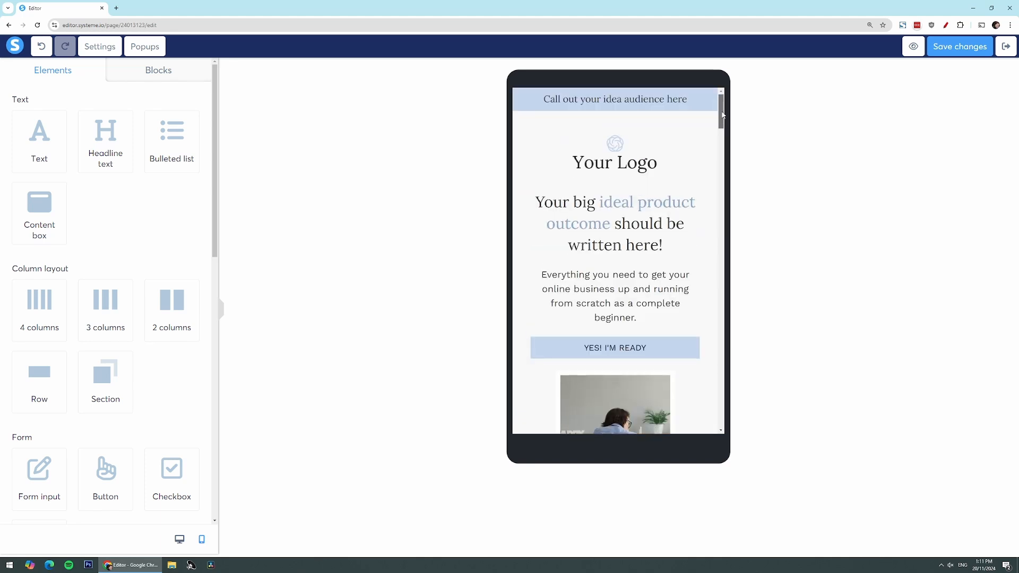
left_click(940, 47)
Compare the desktop and mobile layouts of the "Your Cracker Offer" section.
left_click(179, 539)
scroll(357, 409, "down", 15)
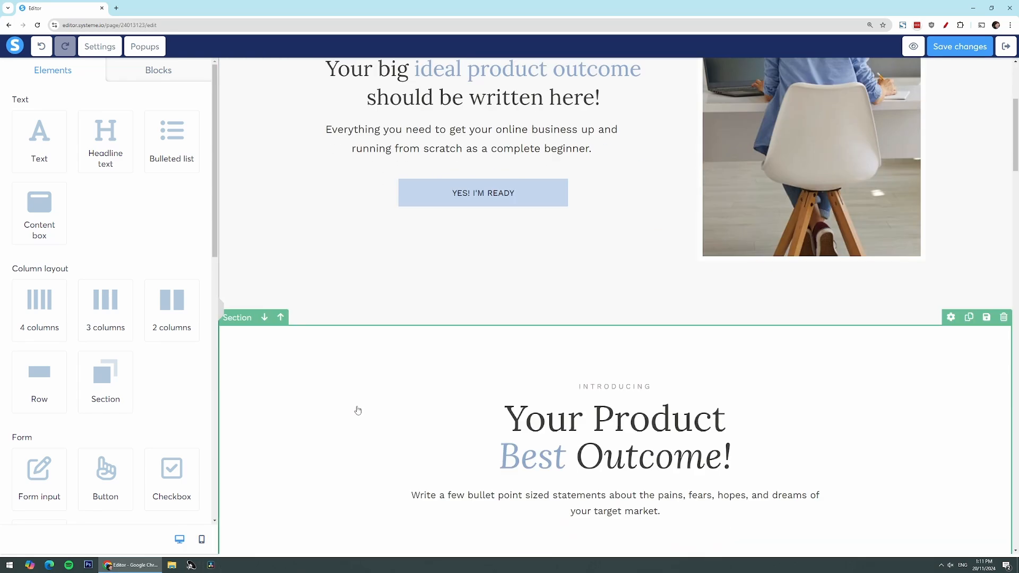
scroll(370, 431, "down", 12)
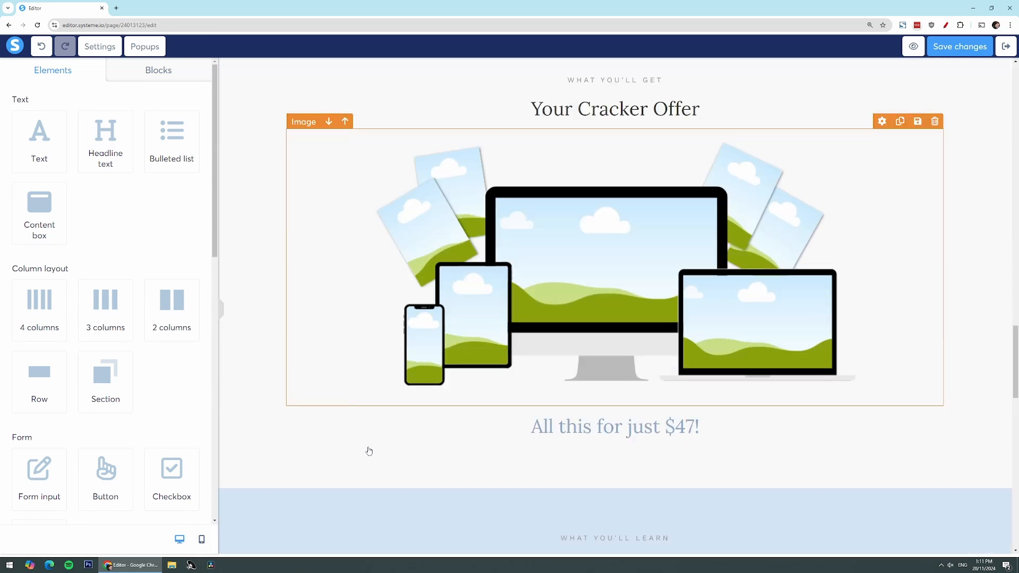
scroll(369, 450, "up", 3)
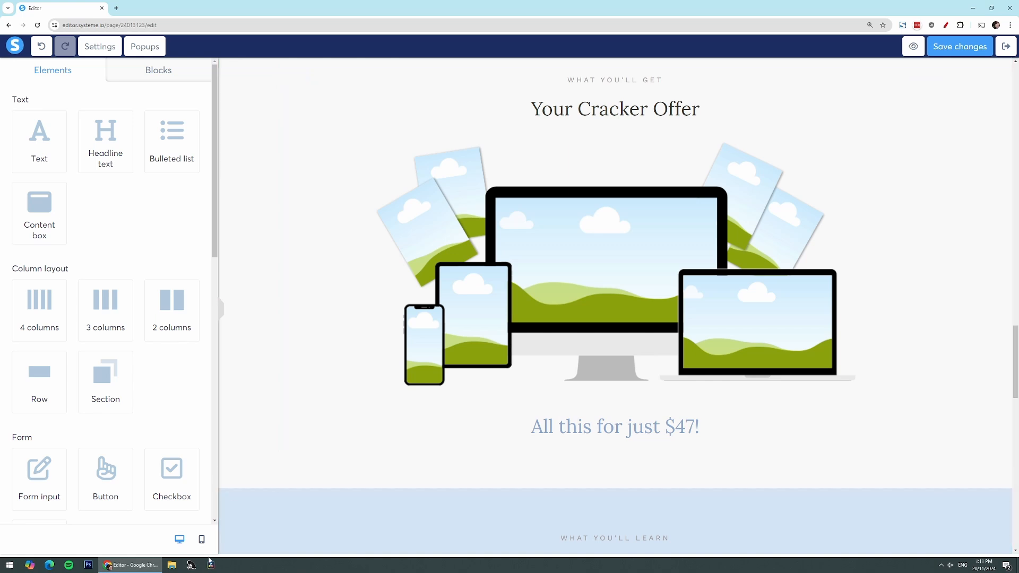
left_click(204, 540)
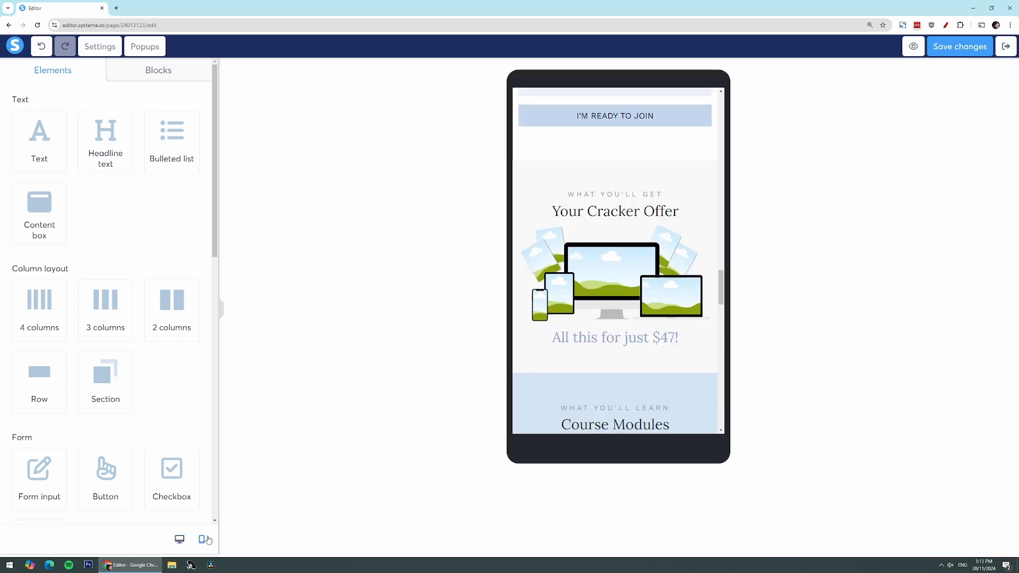
left_click(701, 297)
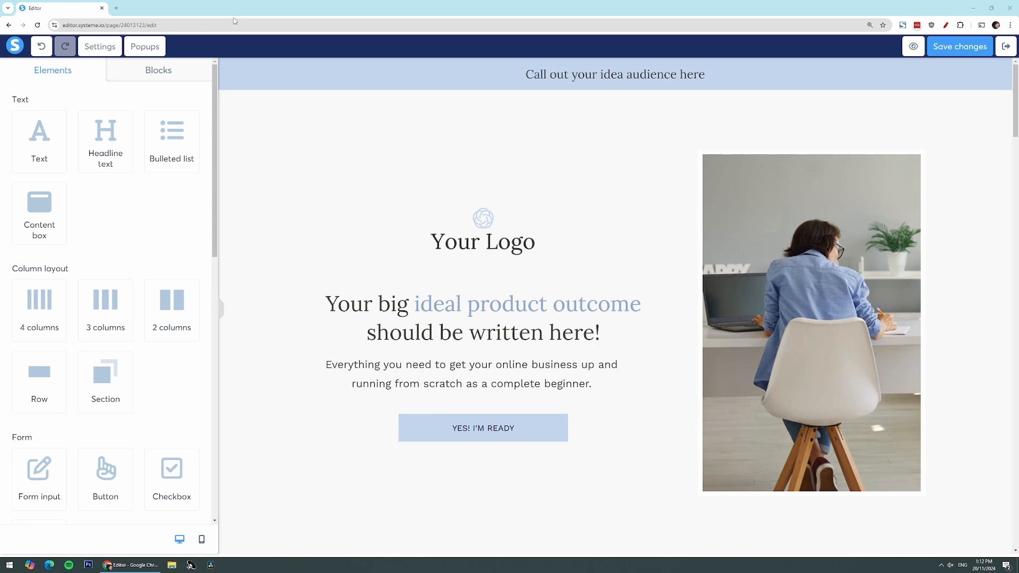
Hide the "Call out your idea audience here" section on mobile and compare the desktop and mobile views.
left_click(201, 539)
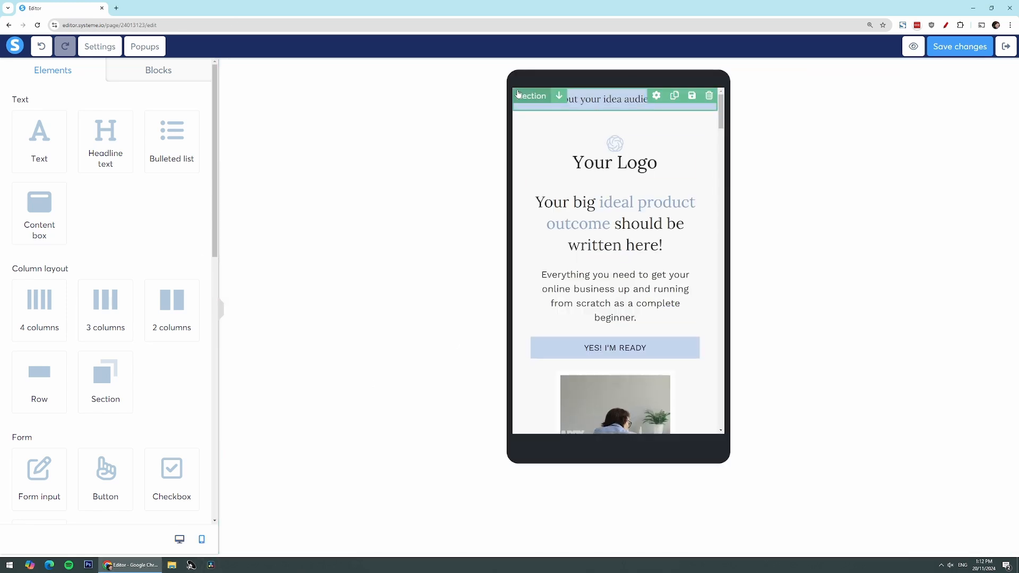
left_click(518, 94)
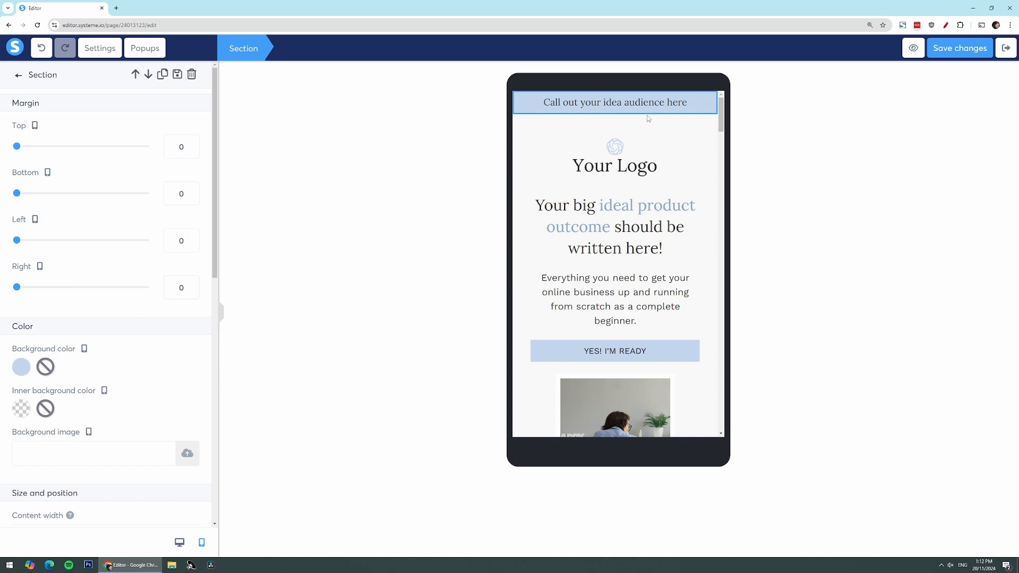
left_click_drag(215, 223, 237, 497)
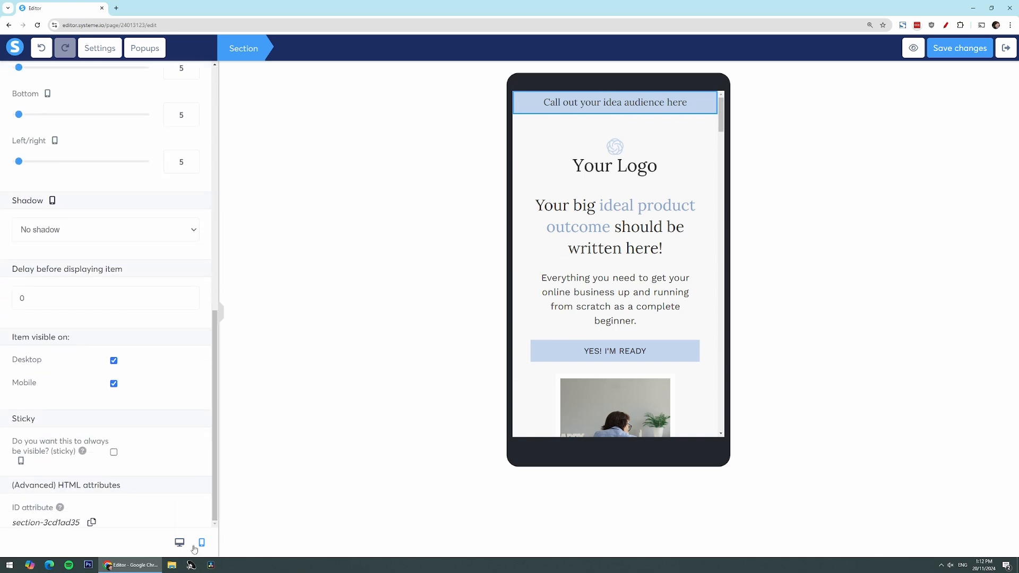
left_click(113, 384)
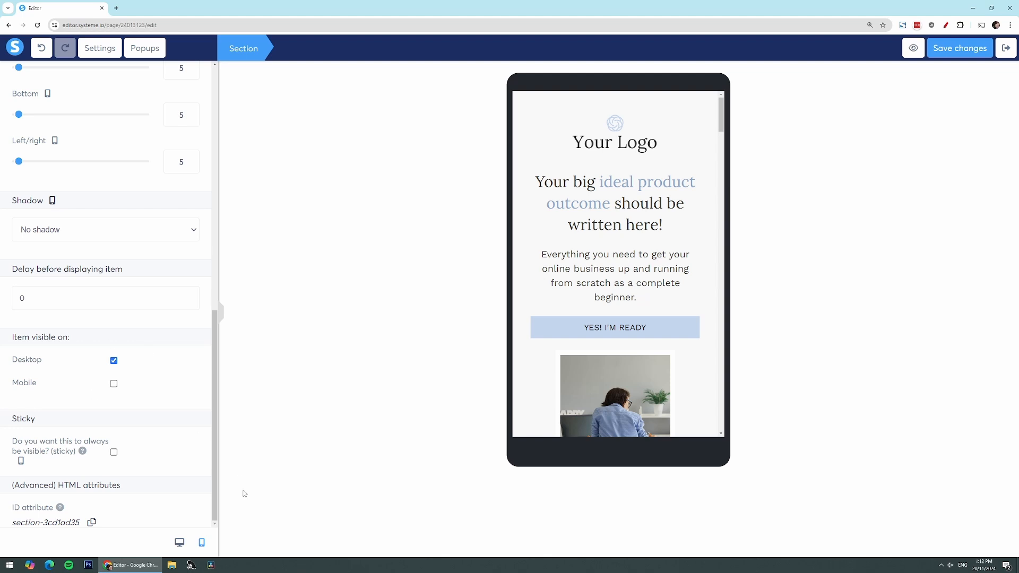
left_click(179, 543)
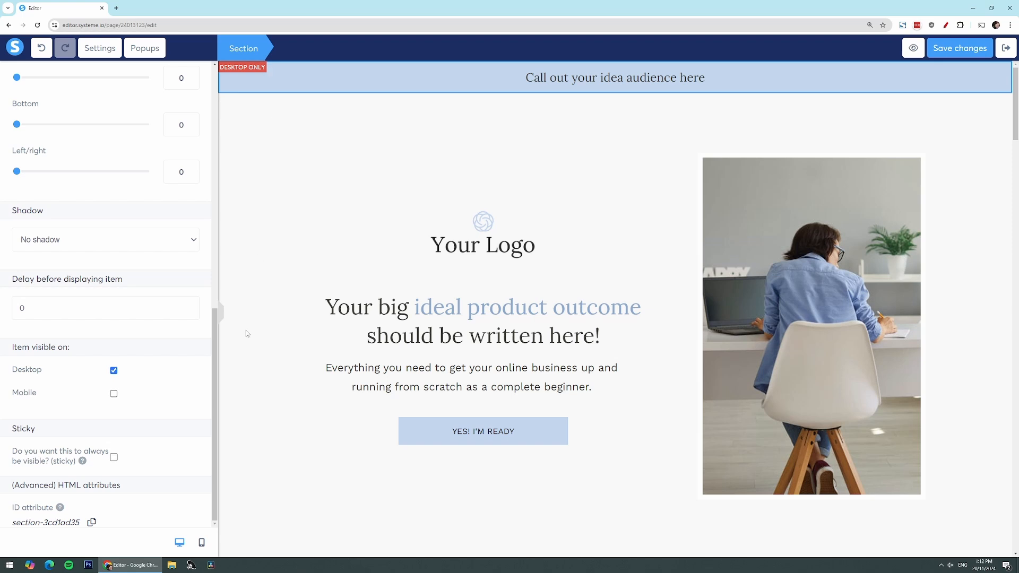
left_click(202, 542)
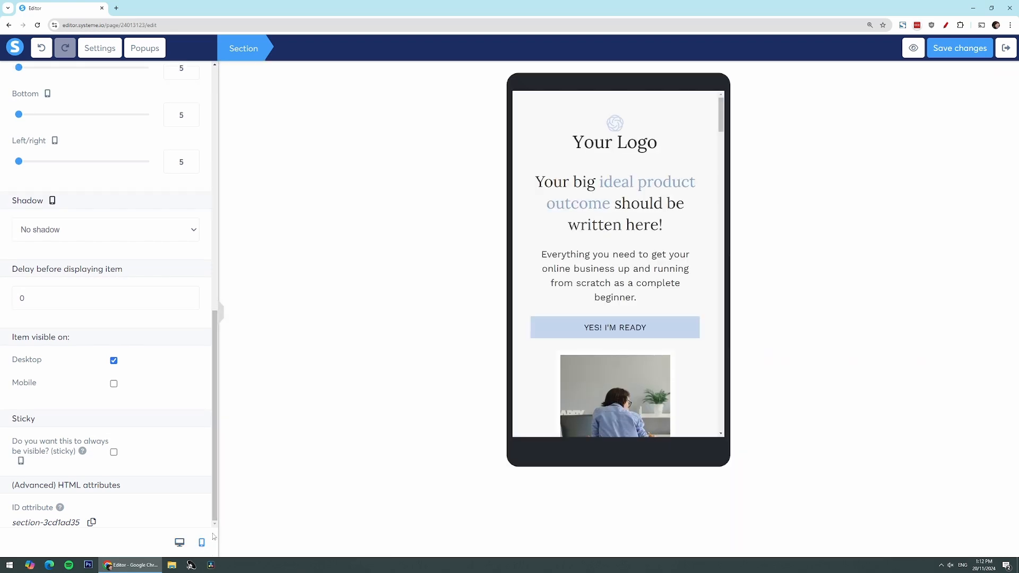
left_click(180, 543)
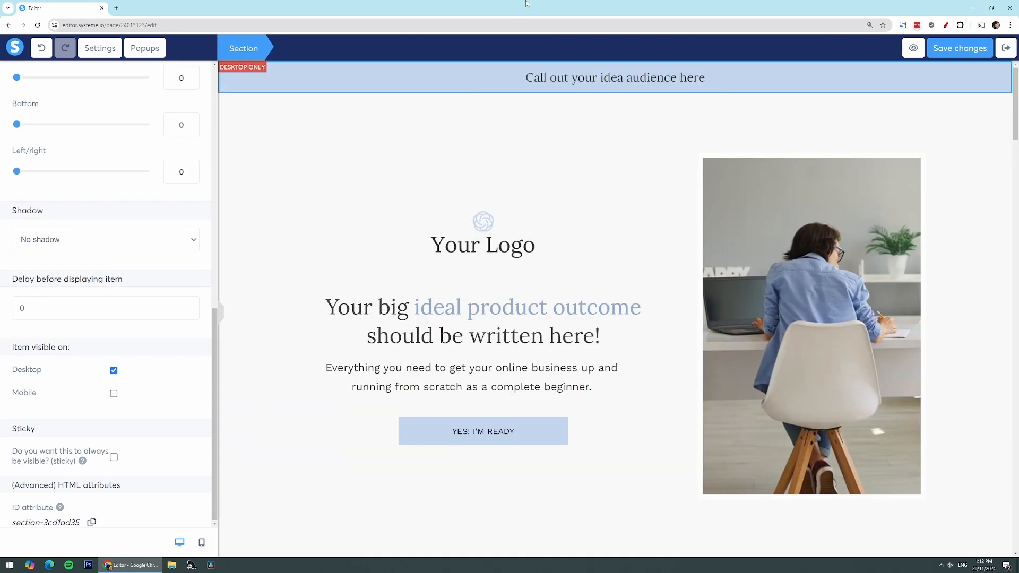
Hide the "What You Offer" section on mobile and compare the page in desktop and mobile views.
left_click(380, 191)
scroll(424, 318, "down", 12)
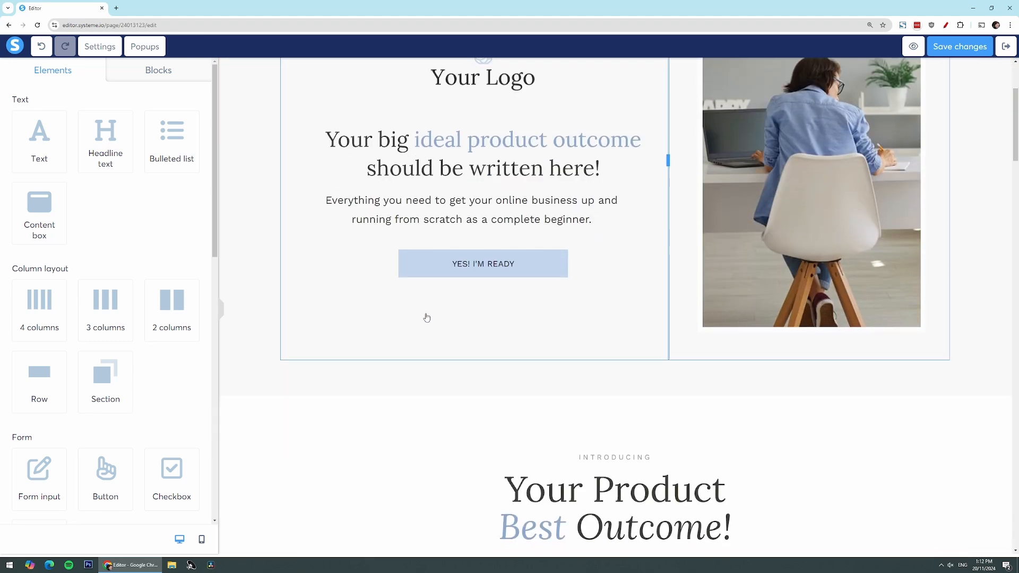
left_click(292, 197)
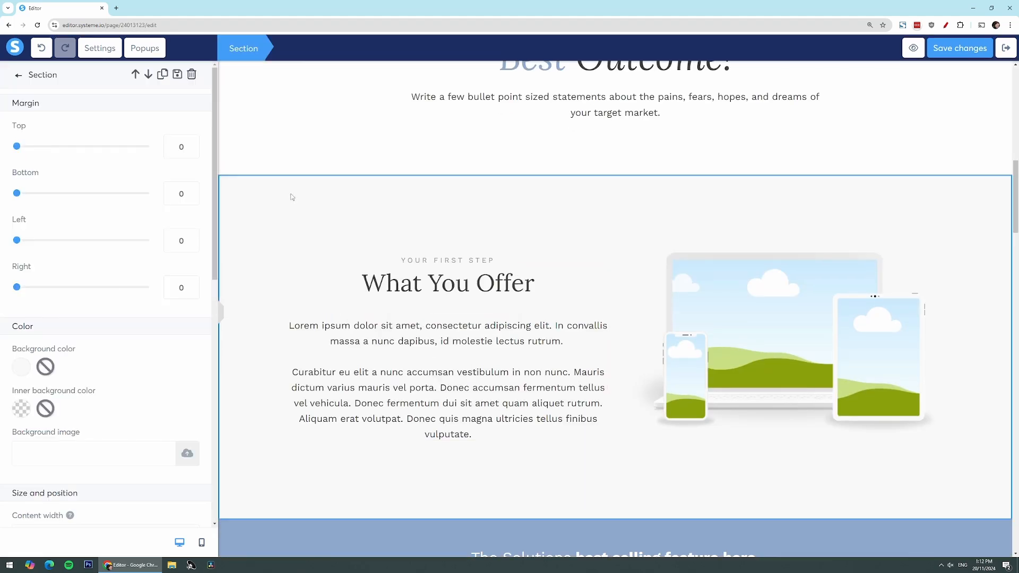
left_click(201, 542)
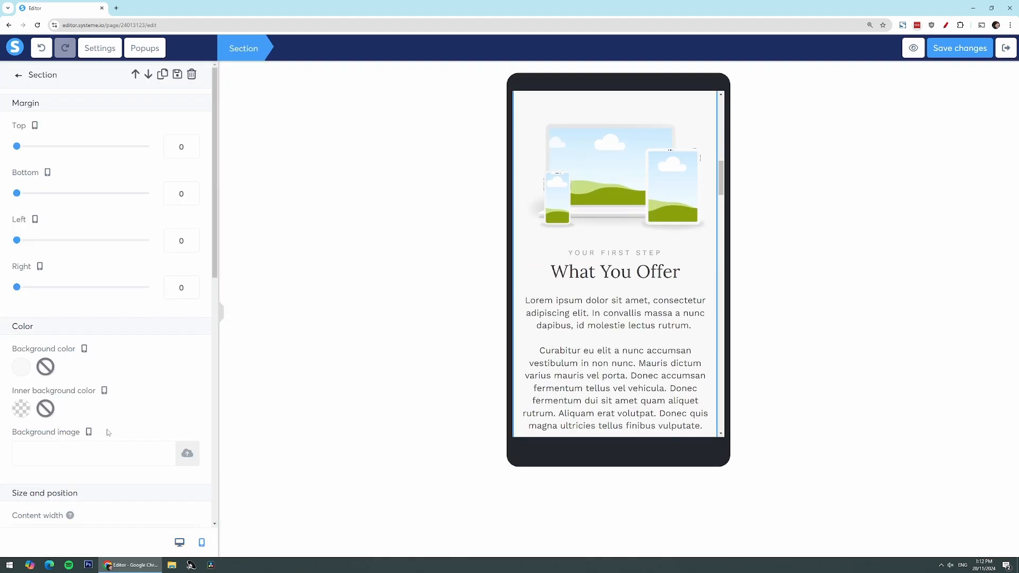
scroll(107, 427, "down", 10)
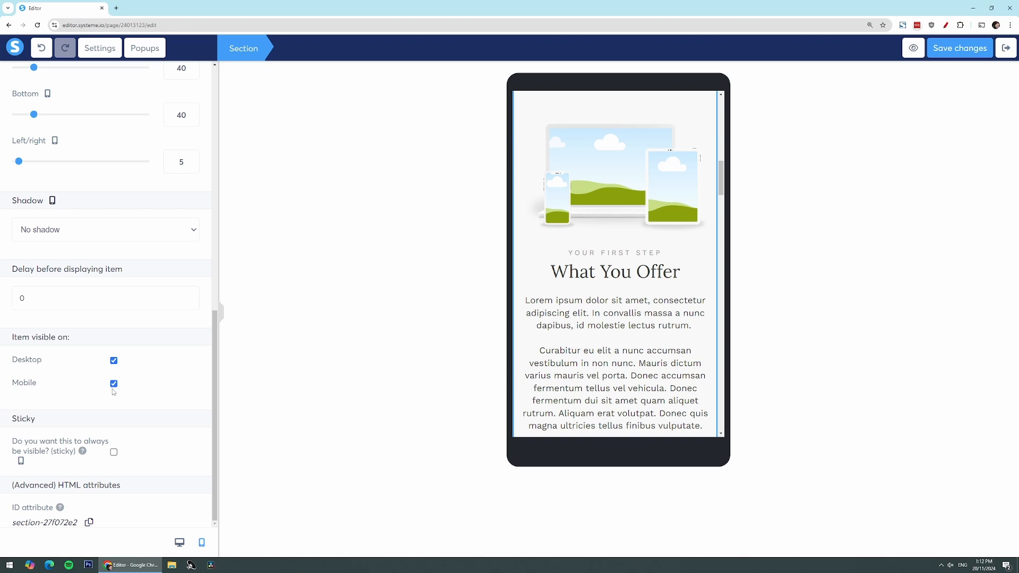
left_click(113, 383)
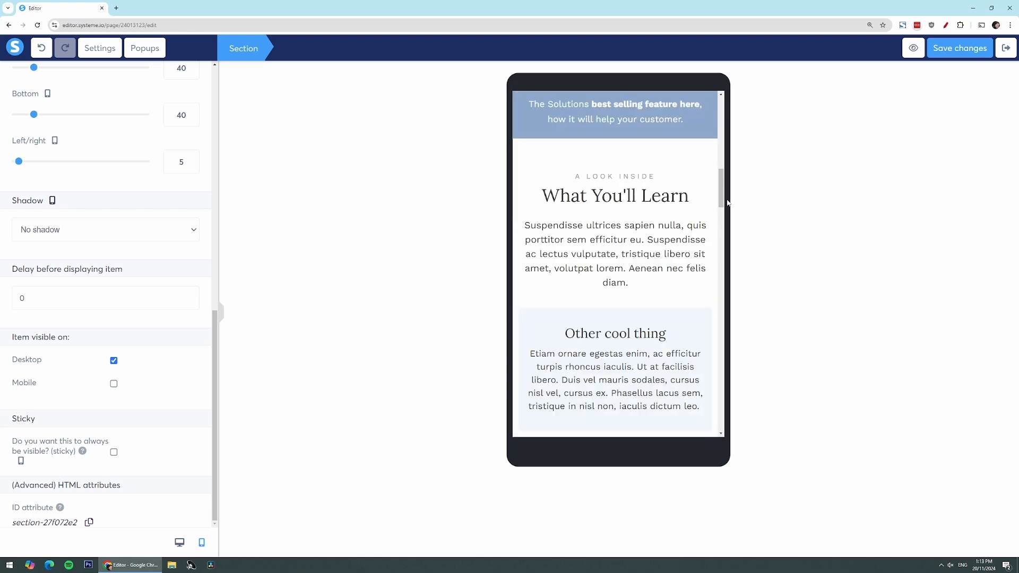
left_click(717, 174)
left_click_drag(721, 172, 722, 180)
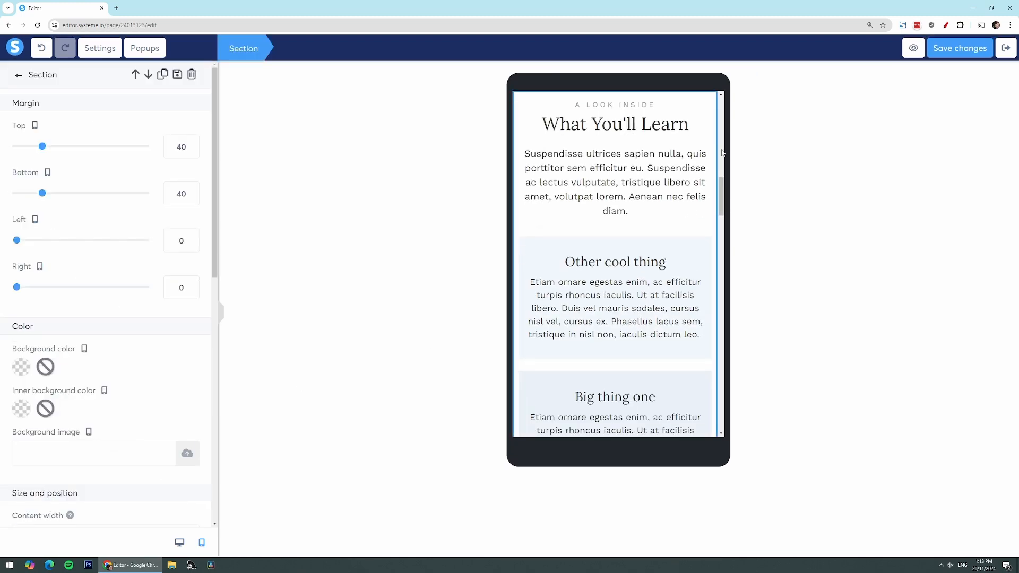
left_click(179, 542)
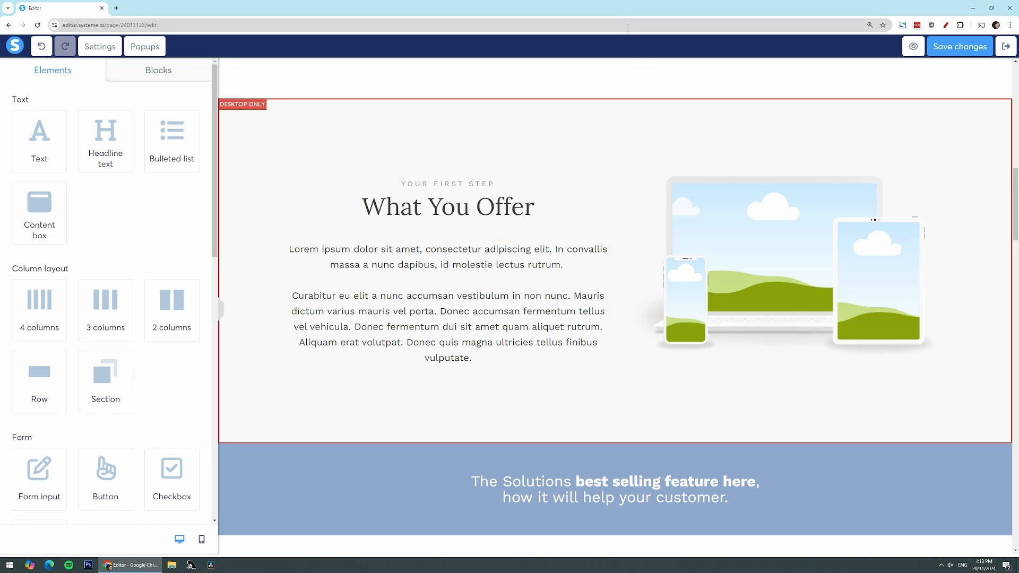
left_click(202, 539)
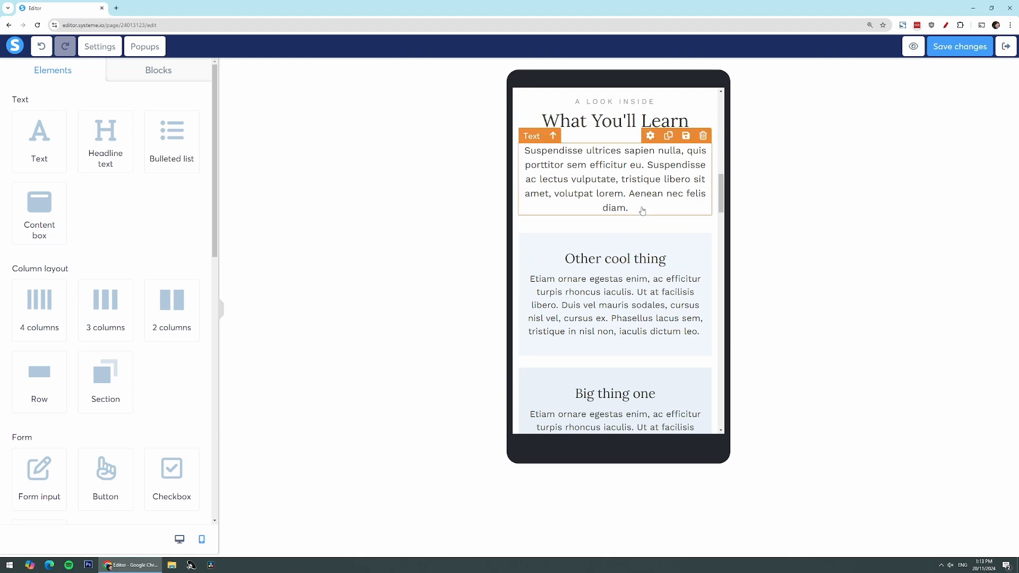
left_click_drag(720, 193, 741, 101)
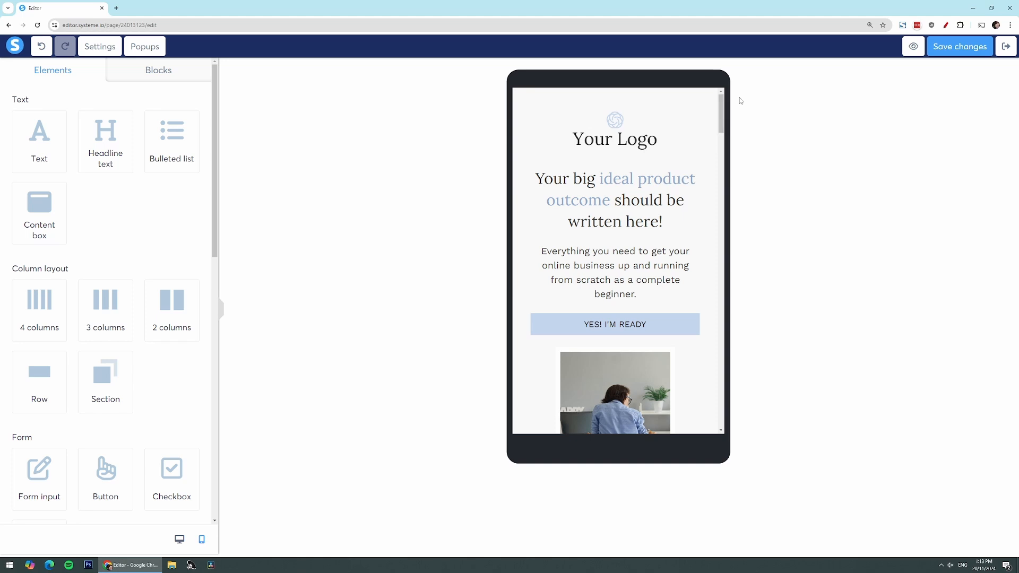